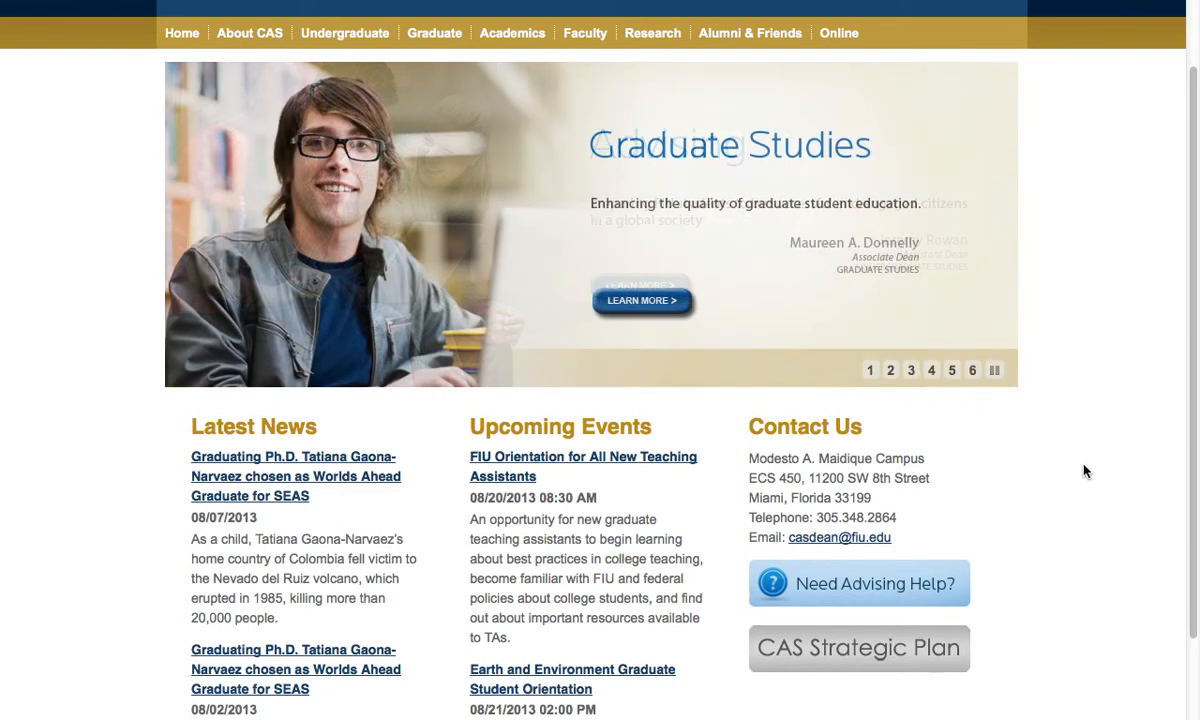
Step: Compare the Contact Us content and advising images on the public home page with those on the About CAS page
scroll(1061, 562, up, 2)
scroll(165, 176, up, 1)
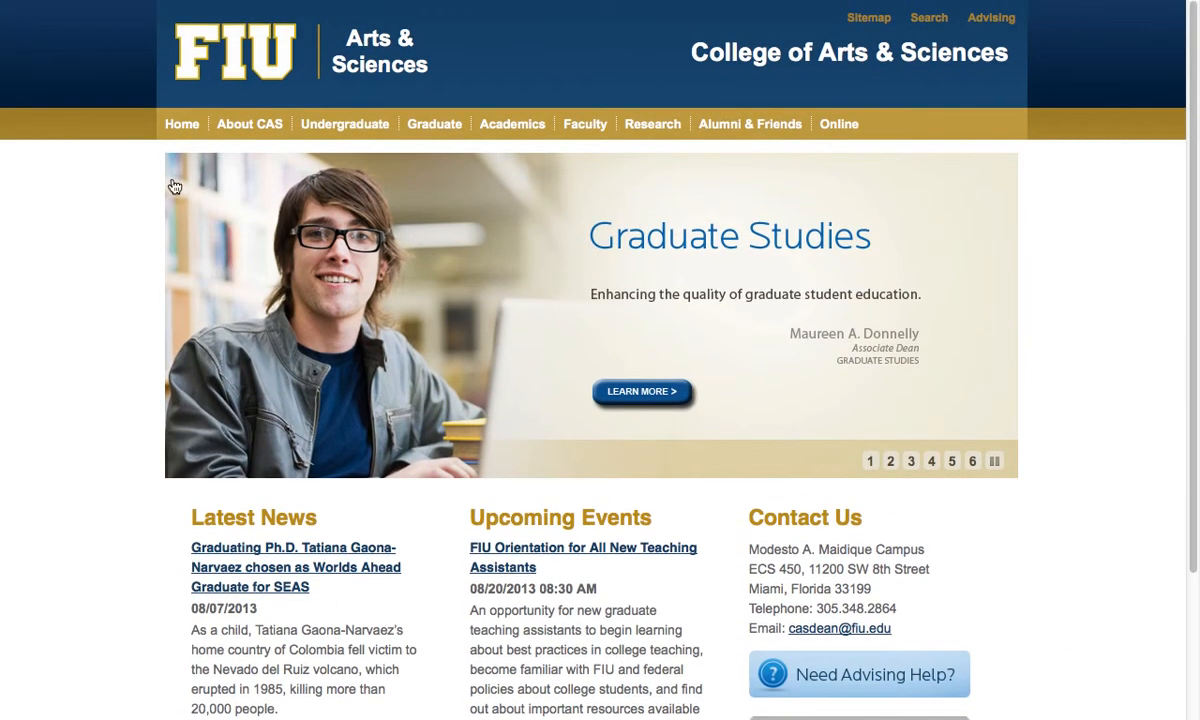
click(249, 126)
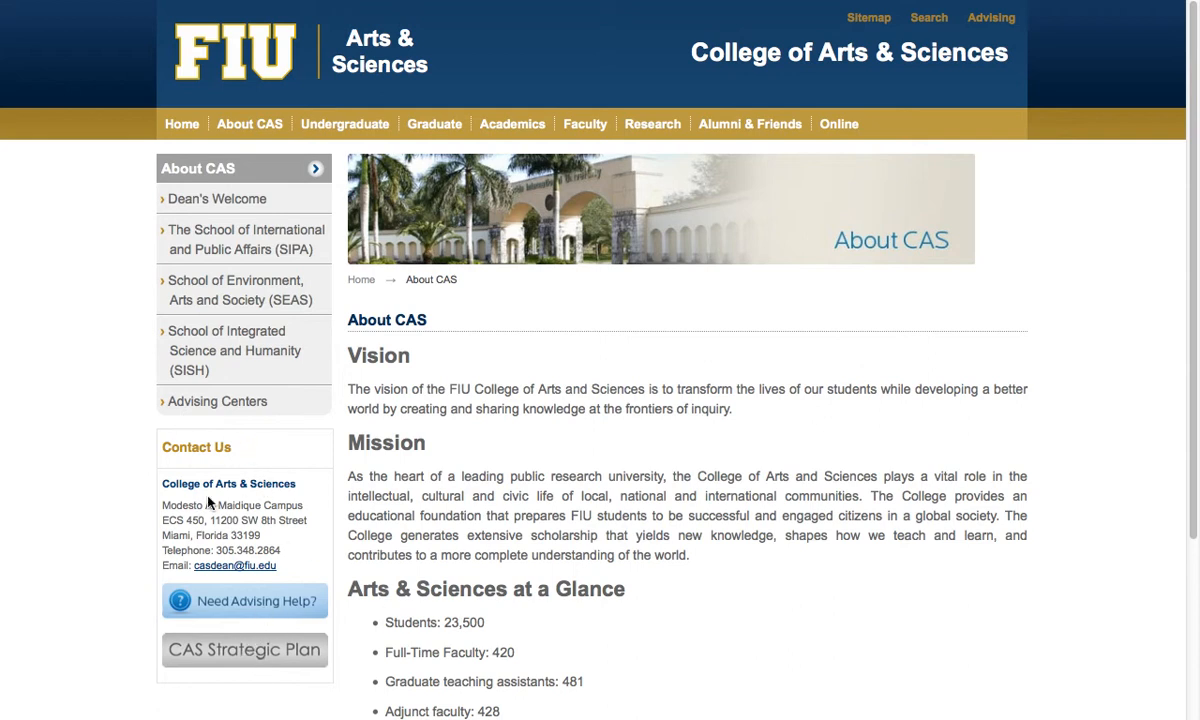
click(183, 124)
scroll(1065, 619, down, 1)
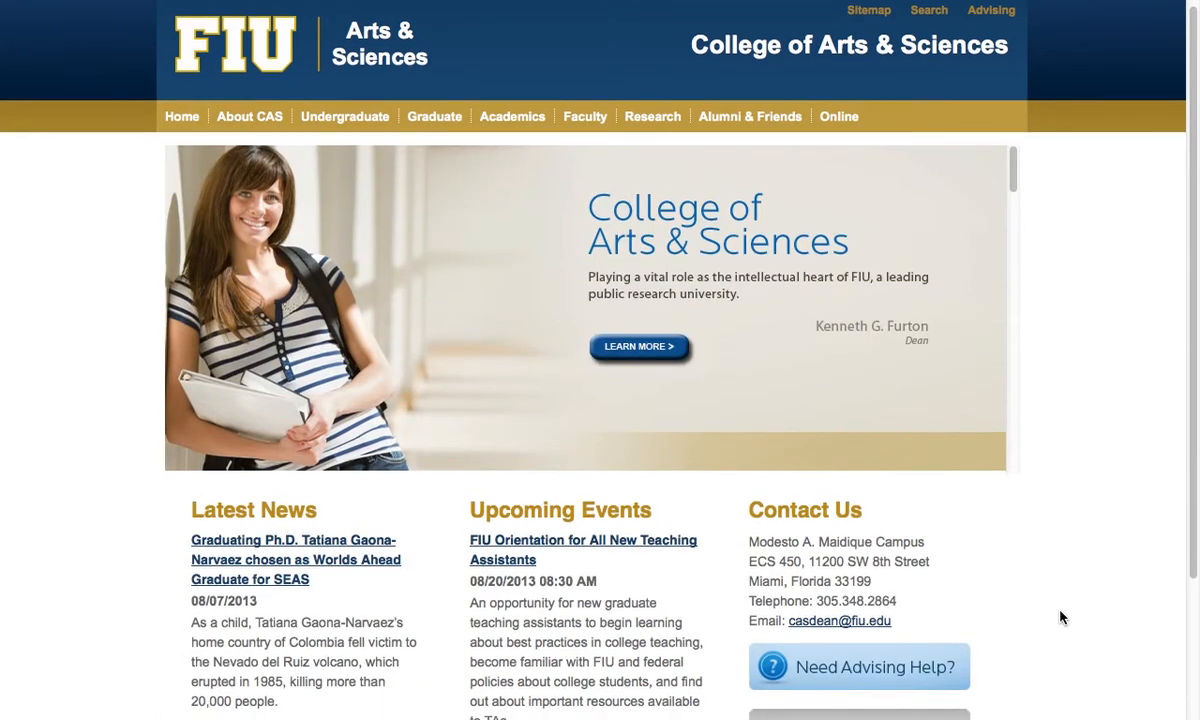
scroll(1061, 618, down, 1)
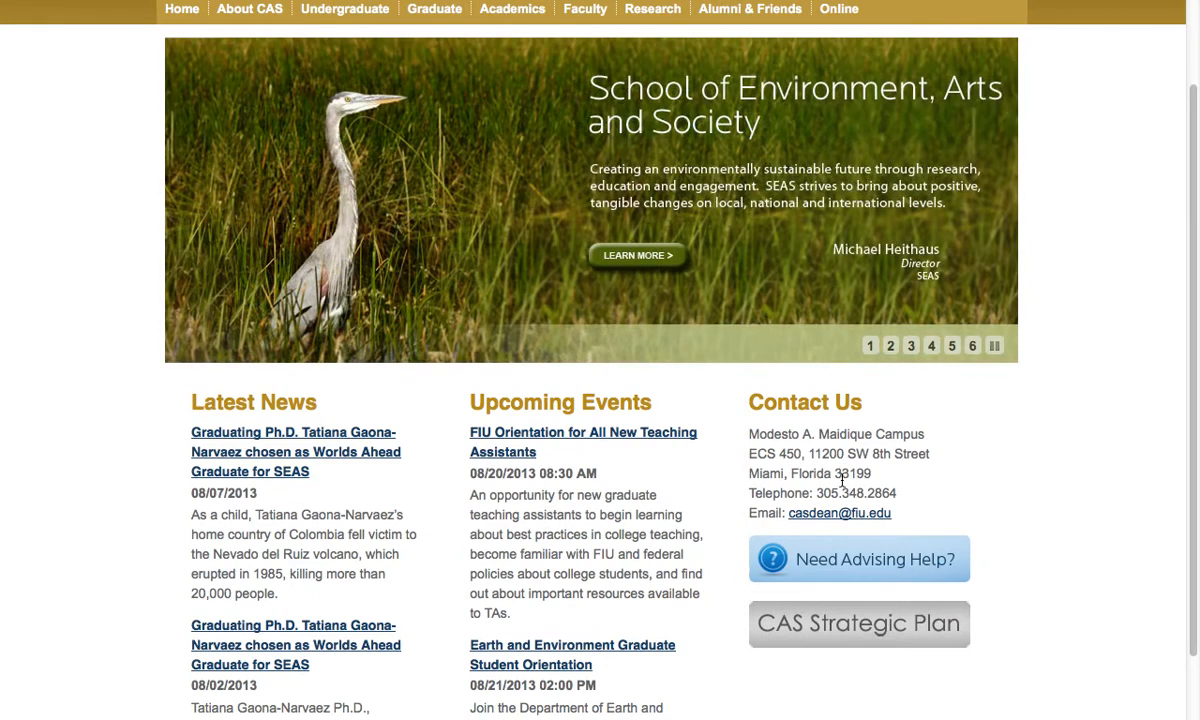
scroll(842, 482, down, 1)
scroll(843, 486, up, 5)
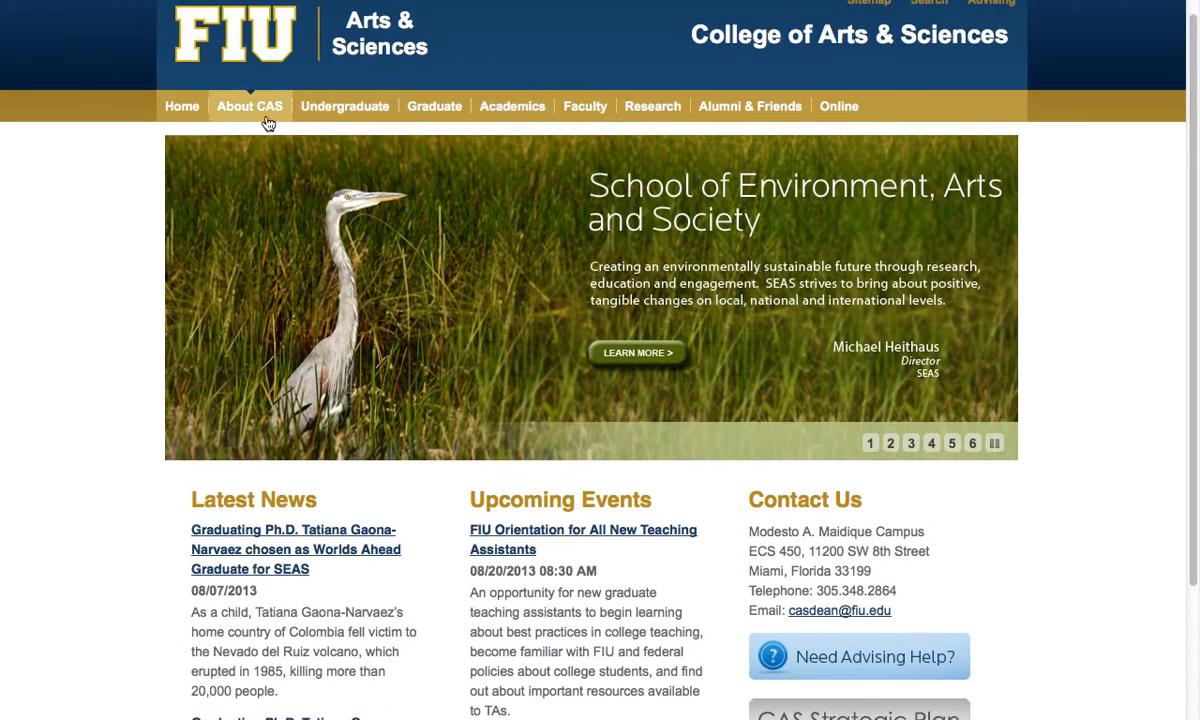
click(260, 117)
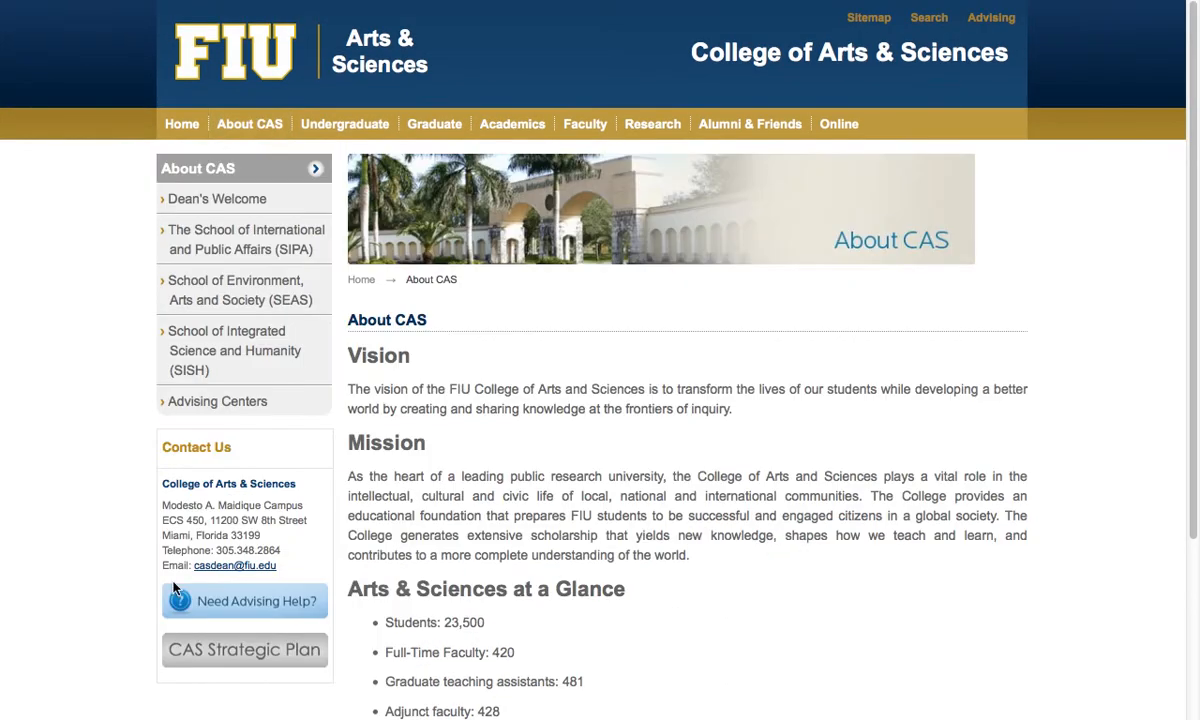
scroll(307, 402, down, 1)
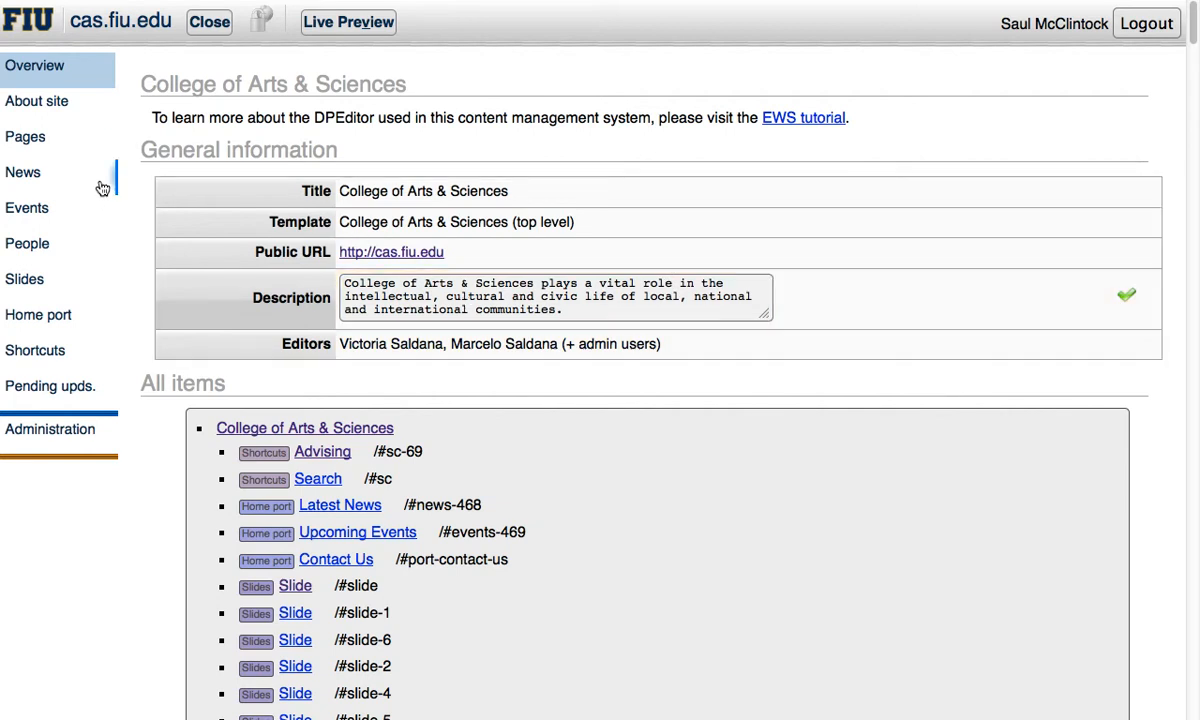
Step: Open the site's information and examine the side image guidelines, the list of other uploaded files and the upload form
click(52, 112)
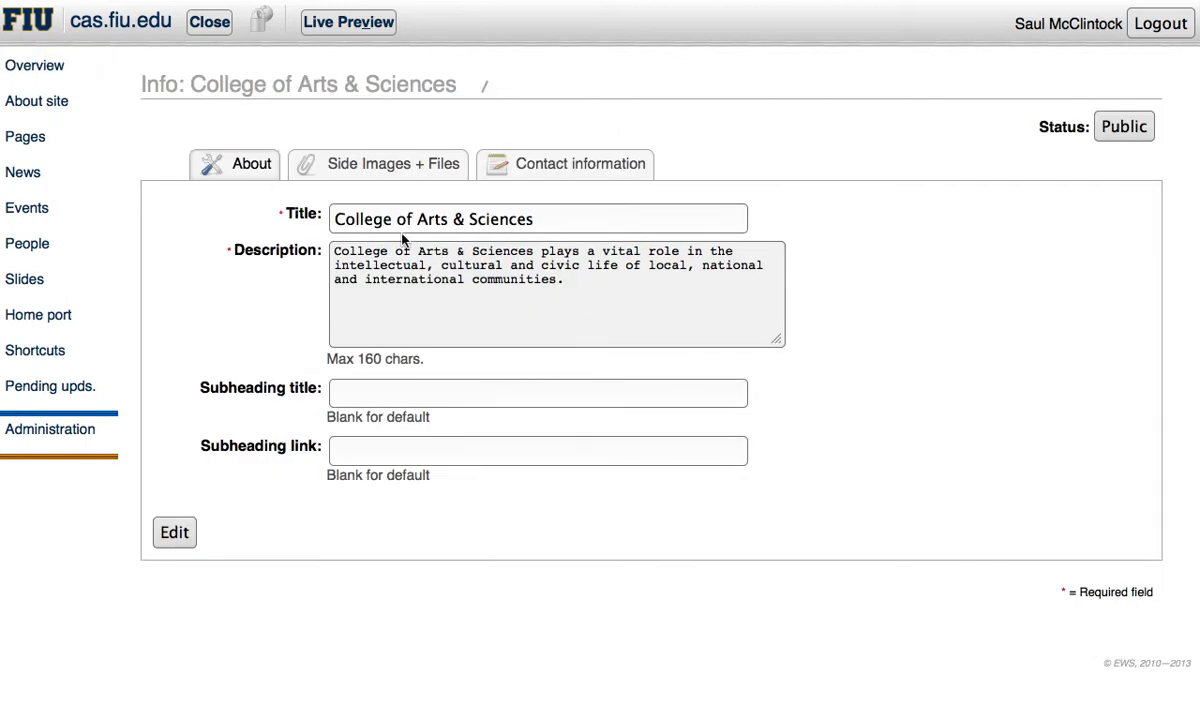
click(378, 170)
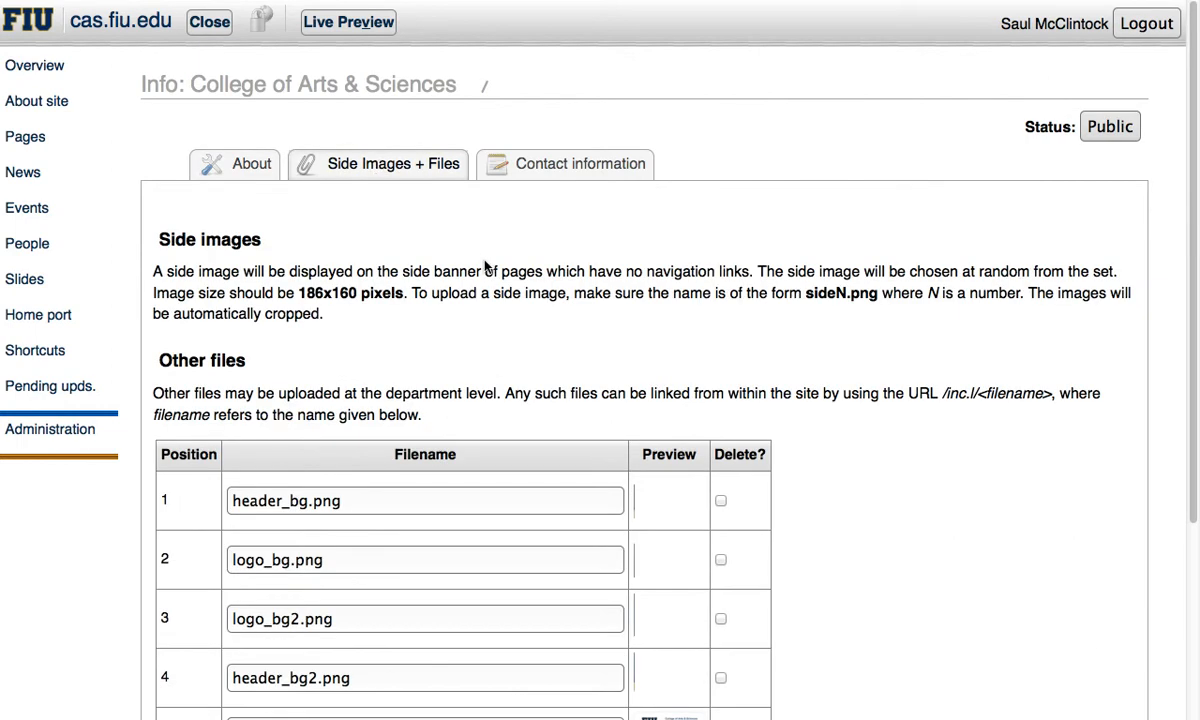
scroll(480, 260, down, 5)
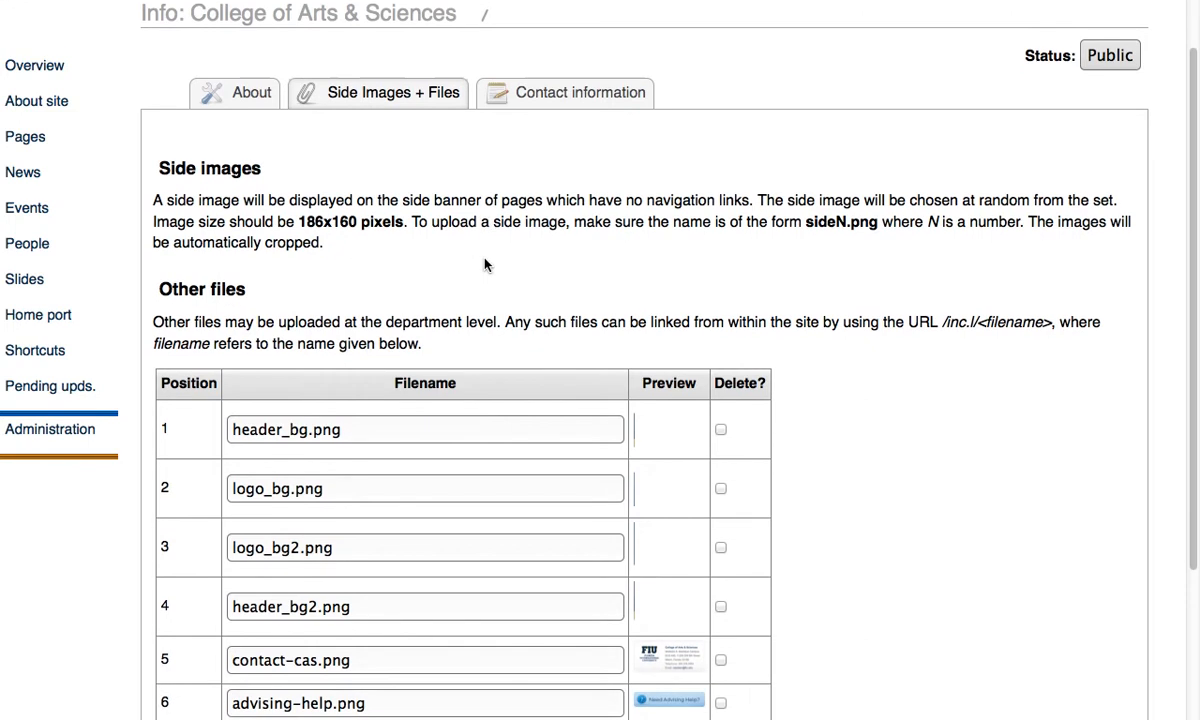
scroll(484, 263, down, 2)
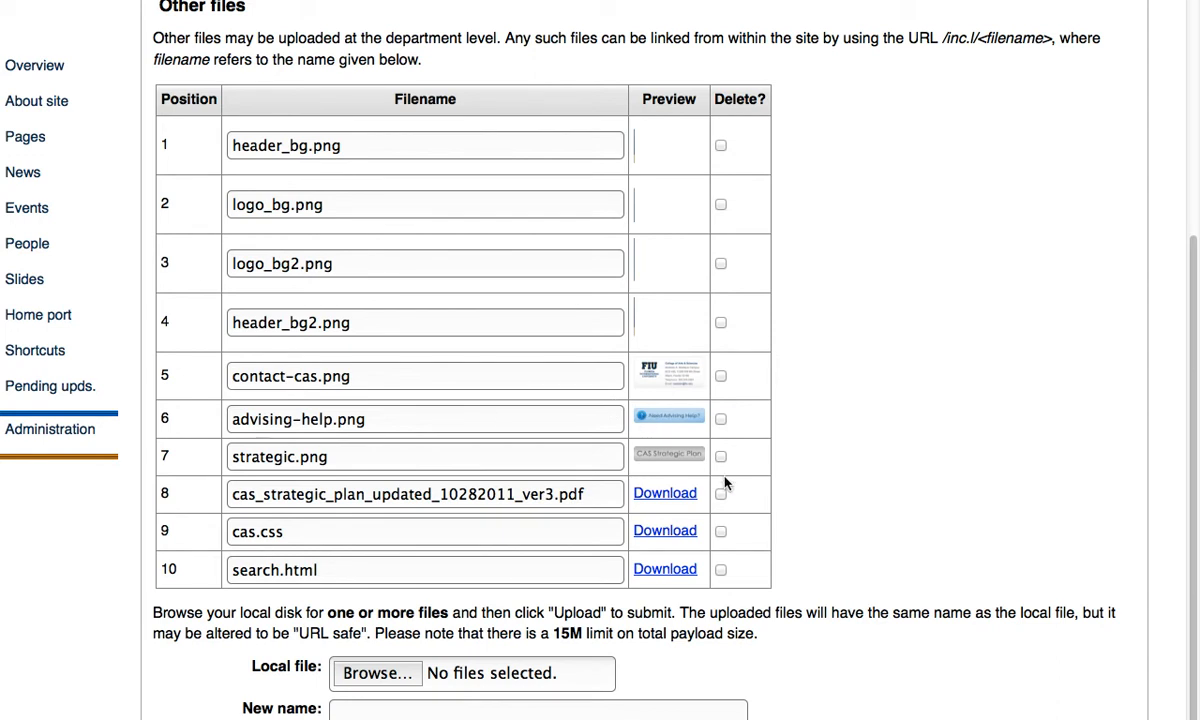
scroll(733, 423, down, 3)
scroll(733, 423, up, 3)
scroll(783, 459, up, 7)
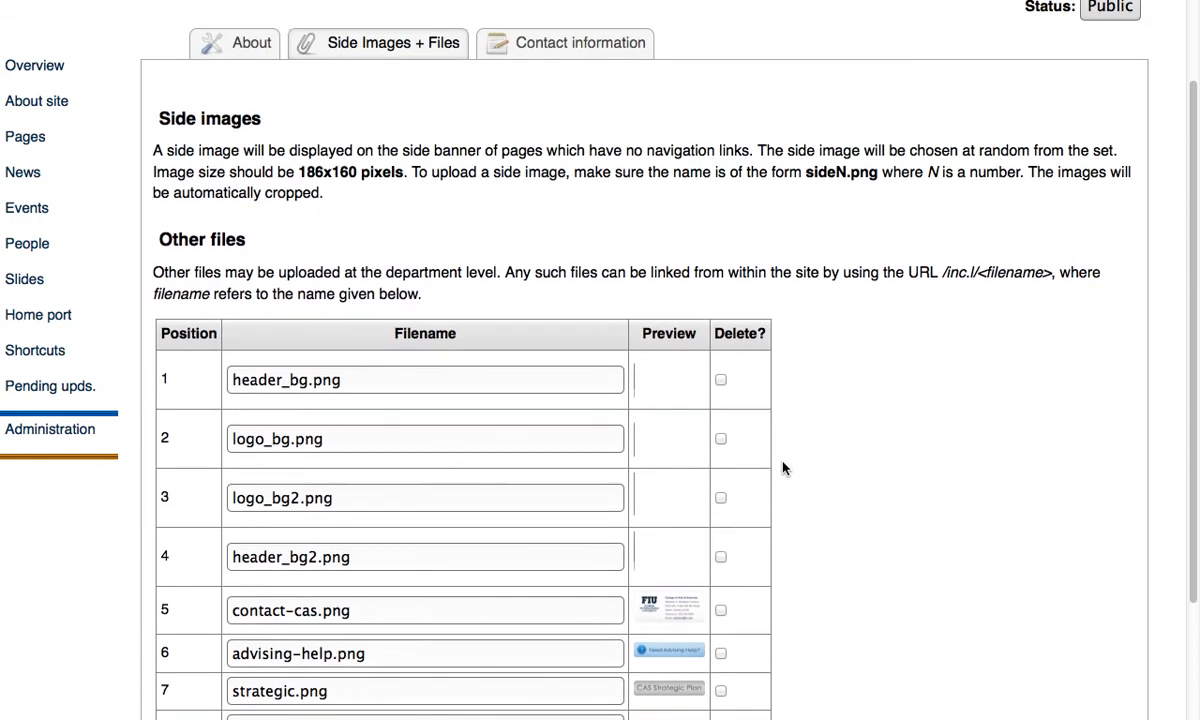
scroll(783, 467, down, 9)
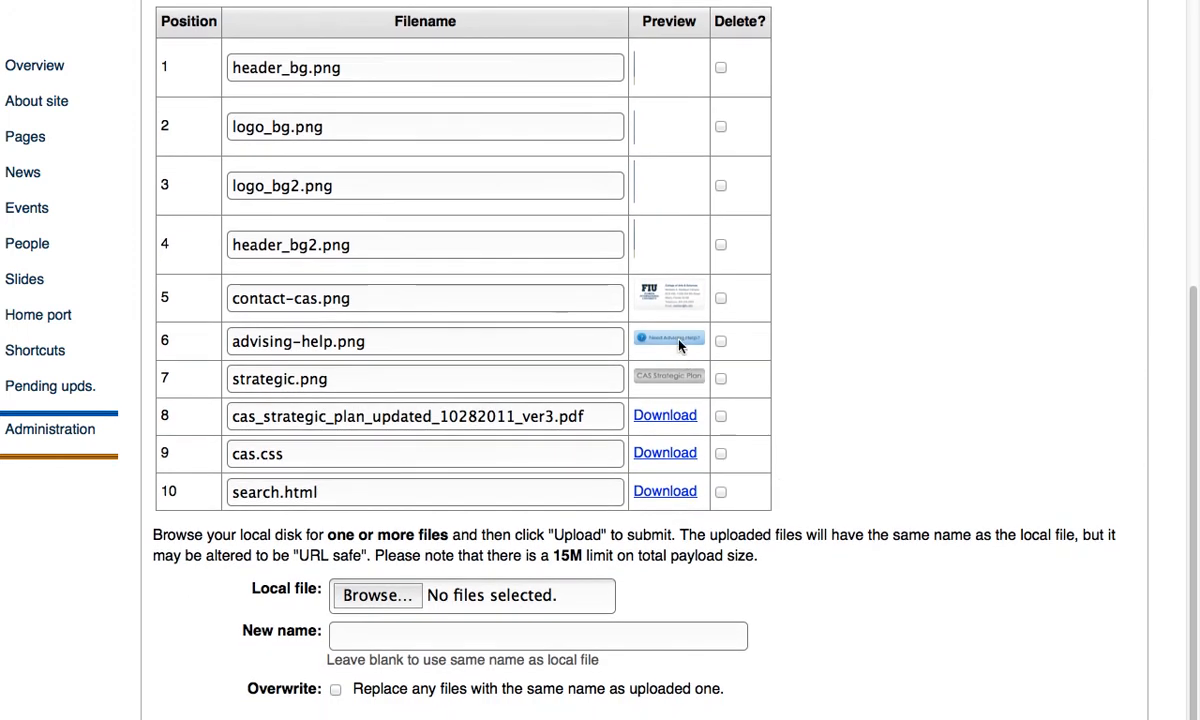
scroll(844, 429, down, 1)
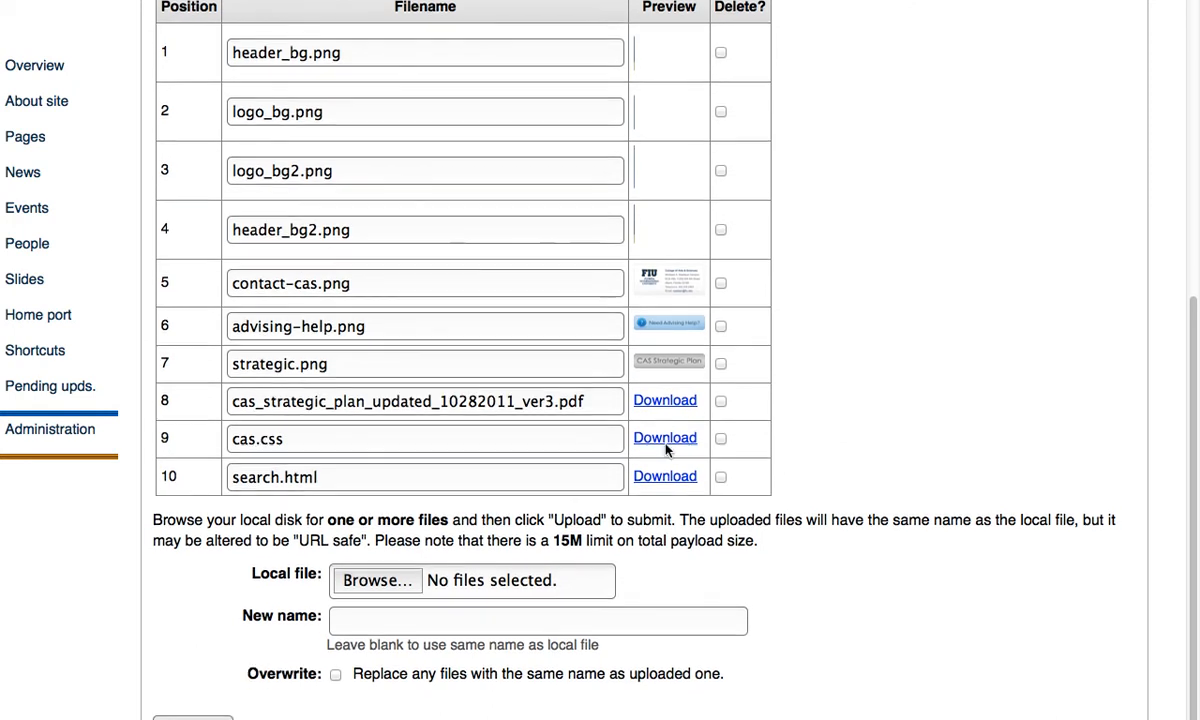
Step: Inspect the preview and pixel dimensions of advising-help.png in the local cas-images folder without uploading it
click(350, 572)
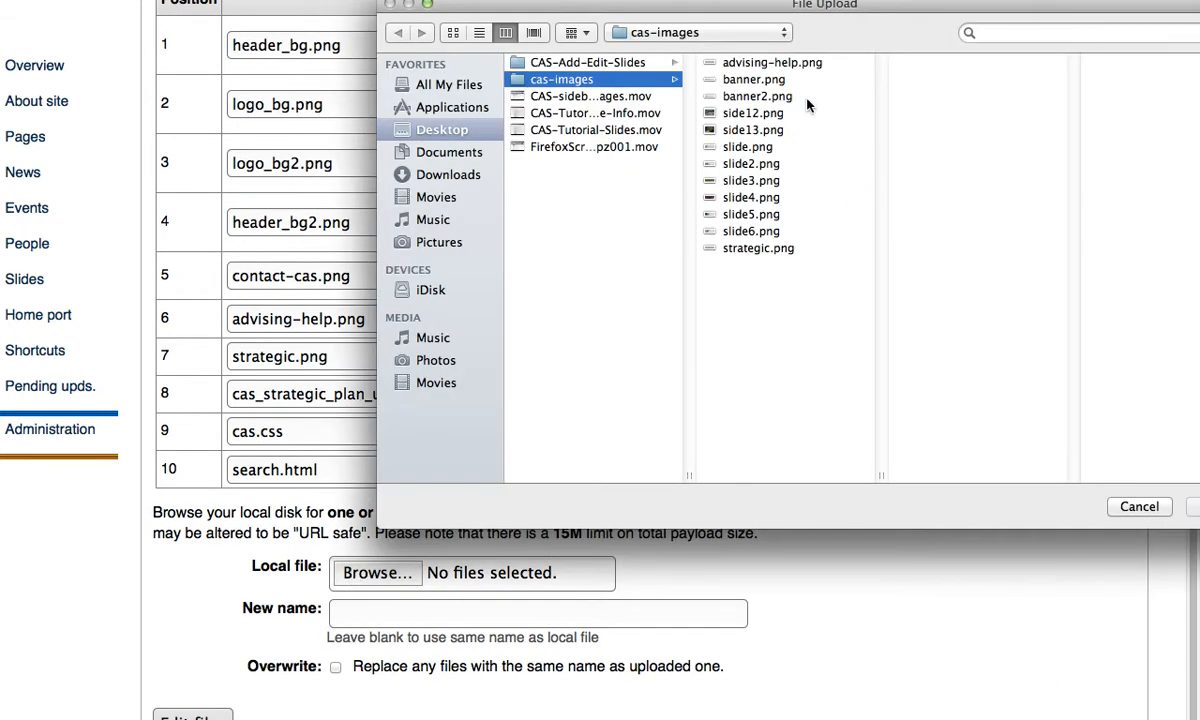
click(786, 64)
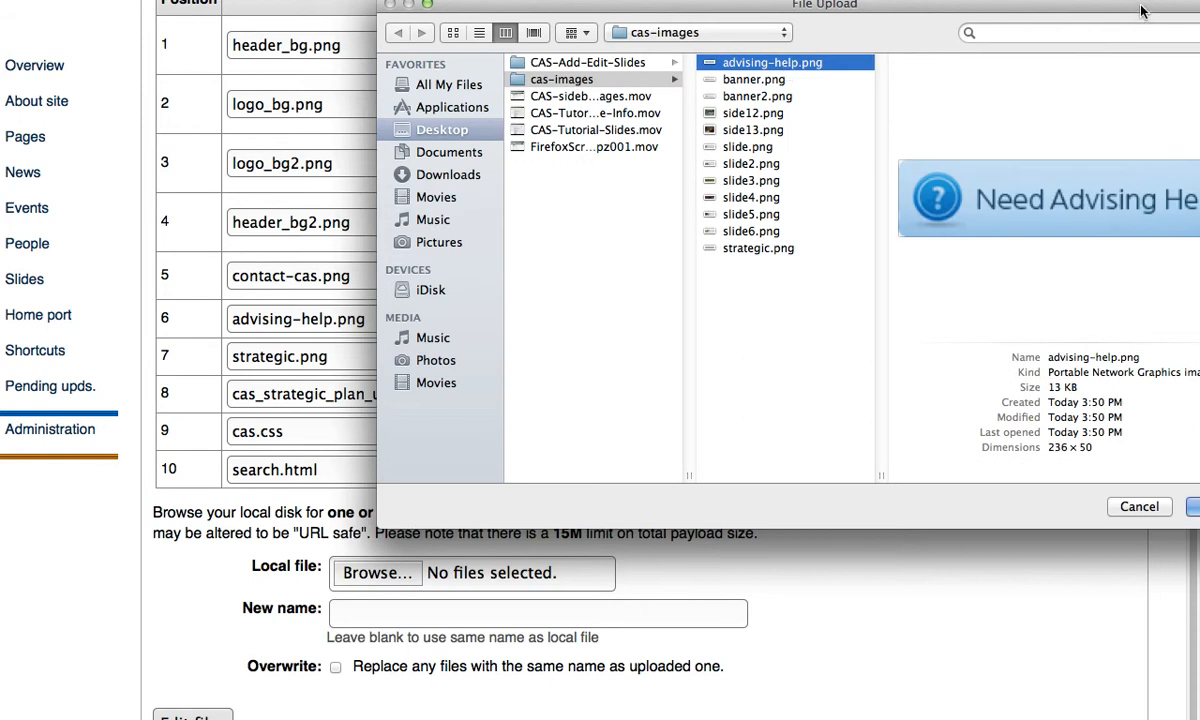
drag(1055, 17, 815, 2)
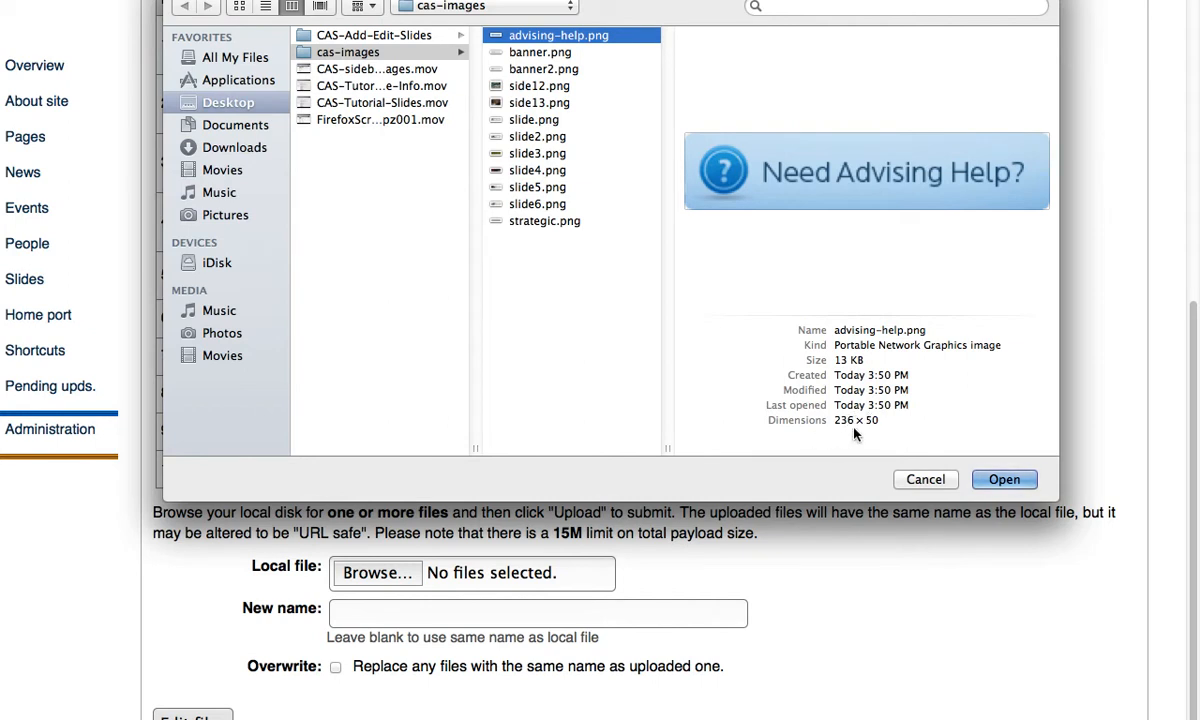
drag(877, 421, 836, 421)
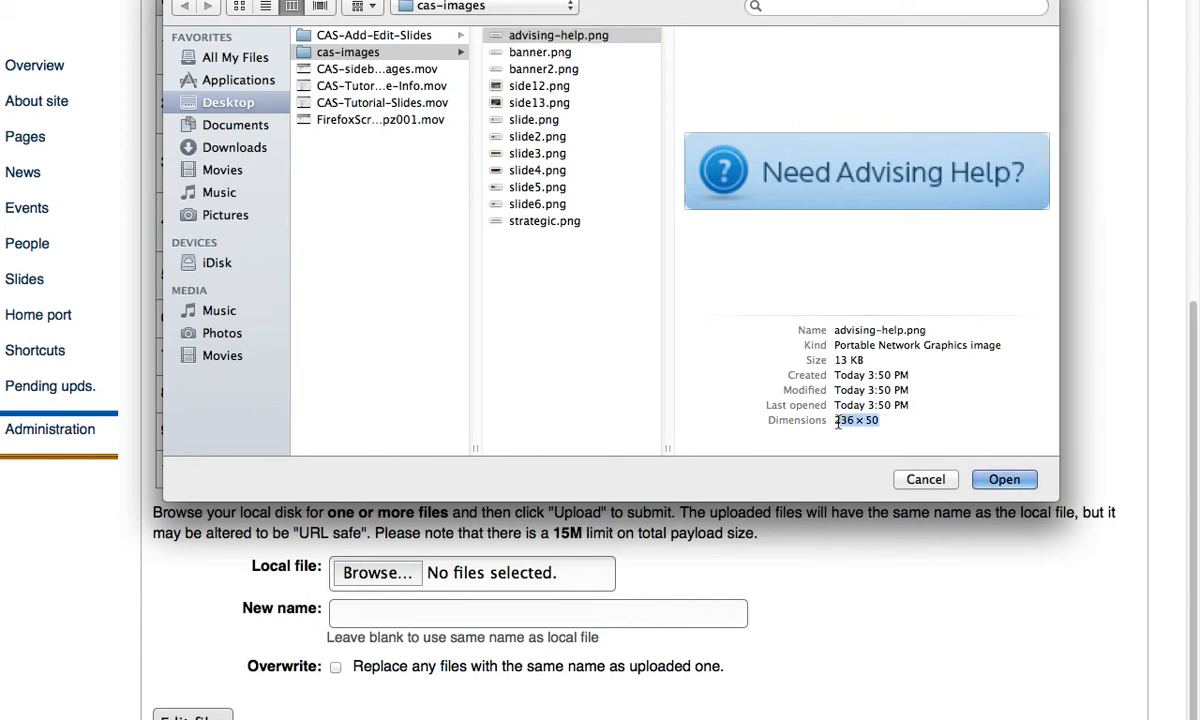
click(929, 481)
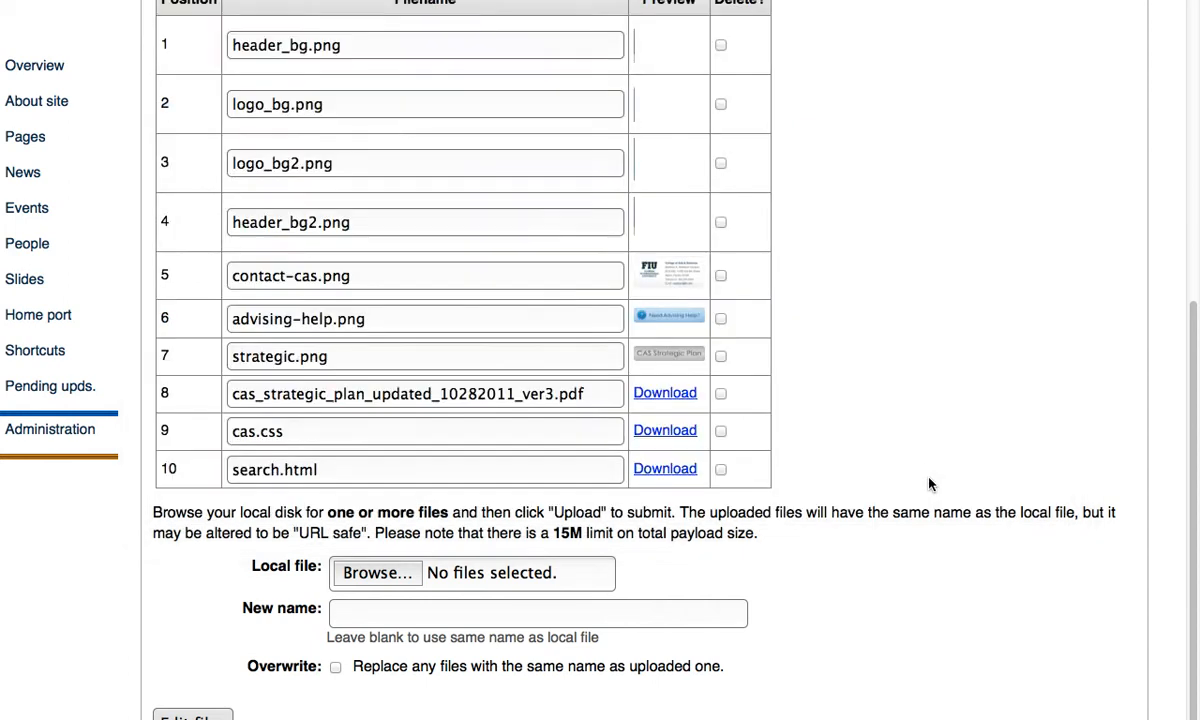
Step: Review the uploaded filenames, previews and delete options again, along with the side image instructions
scroll(882, 451, down, 1)
scroll(882, 451, up, 1)
scroll(882, 457, up, 3)
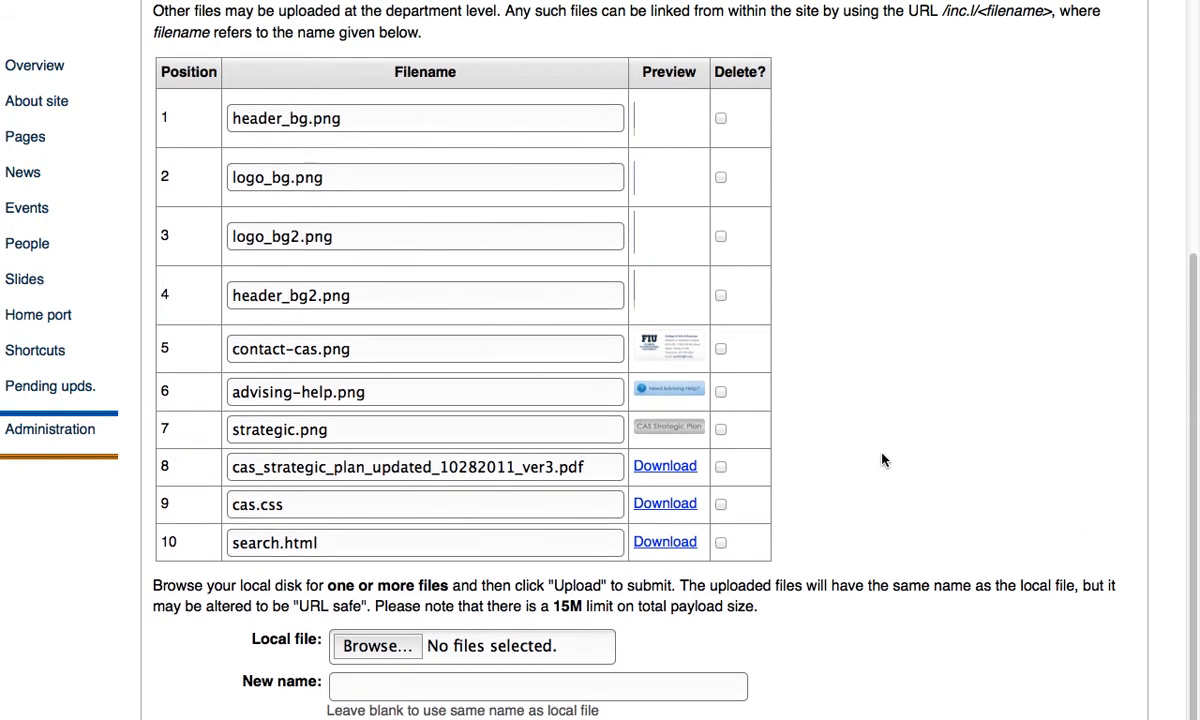
scroll(882, 459, up, 4)
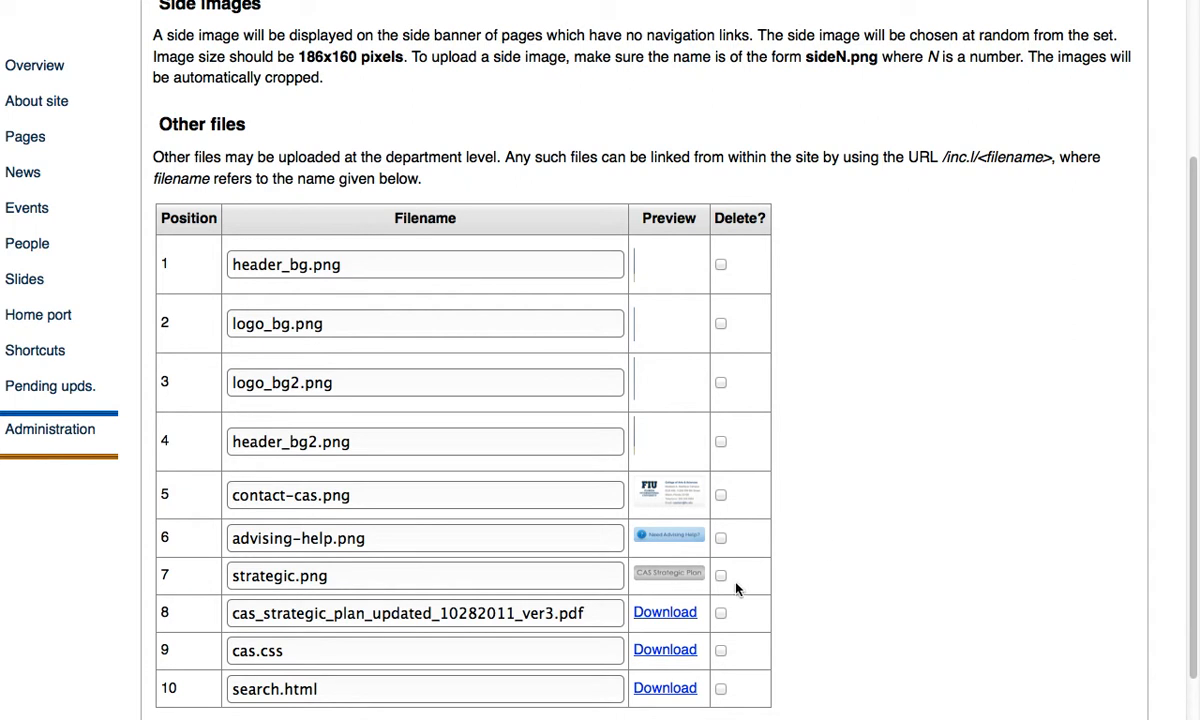
scroll(769, 468, up, 7)
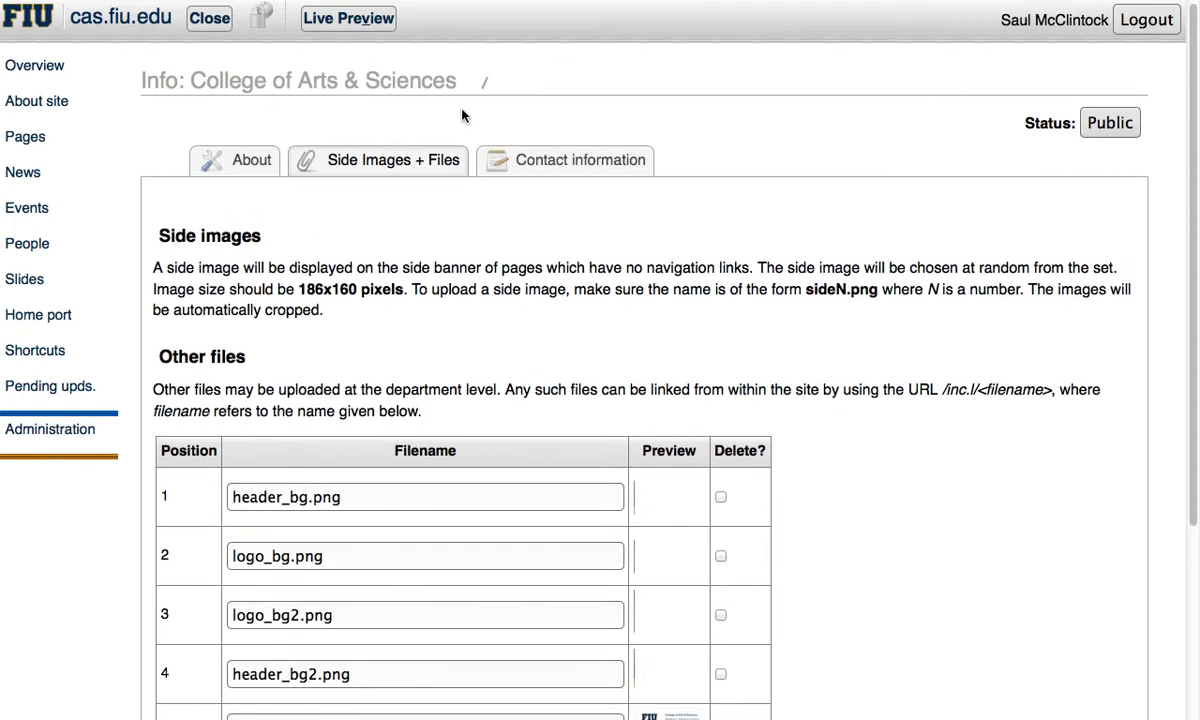
scroll(828, 423, down, 12)
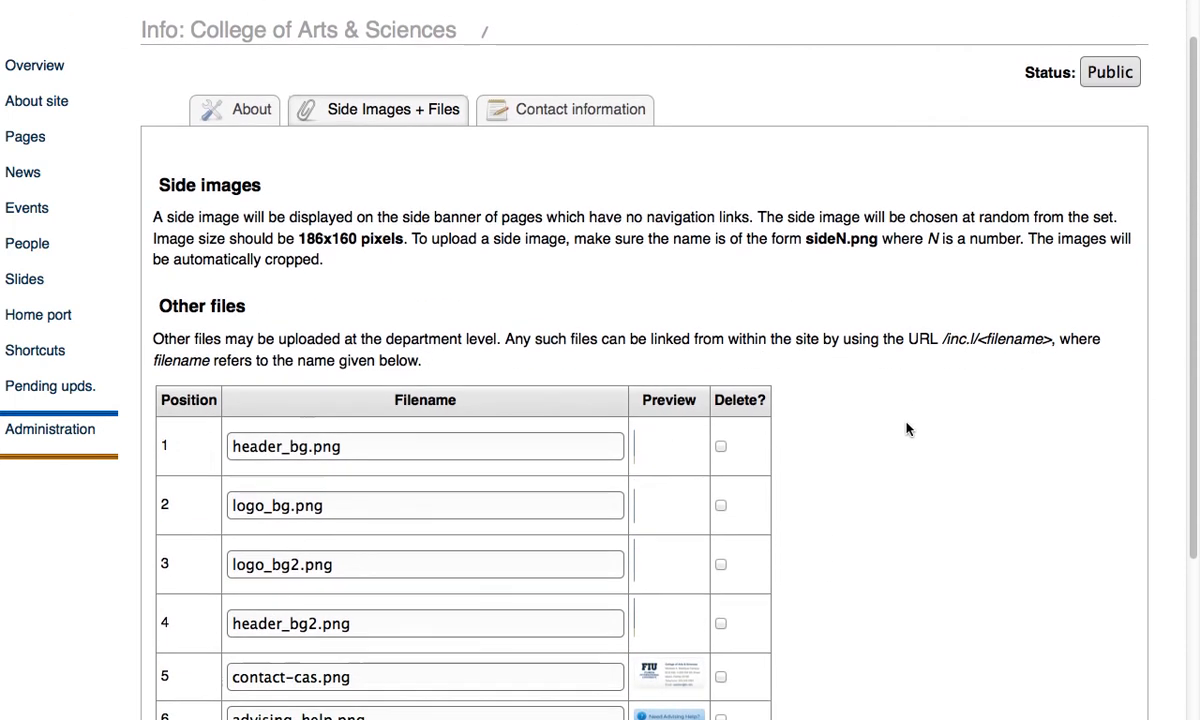
scroll(890, 439, down, 1)
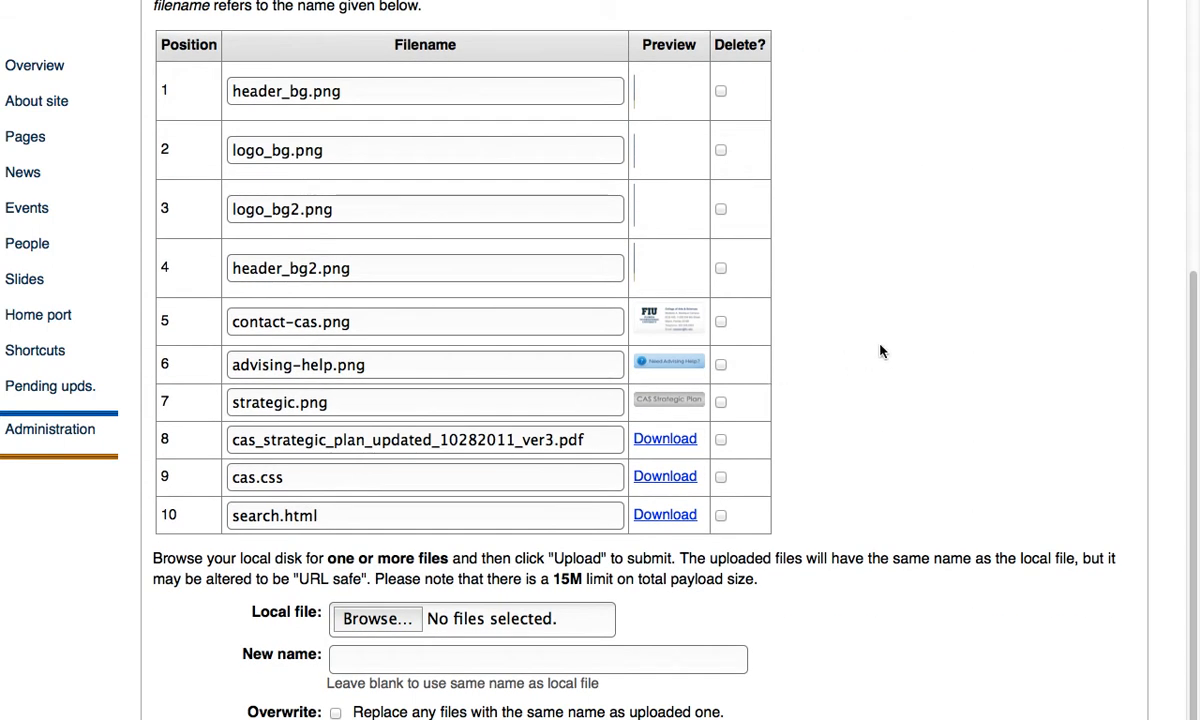
scroll(881, 355, up, 8)
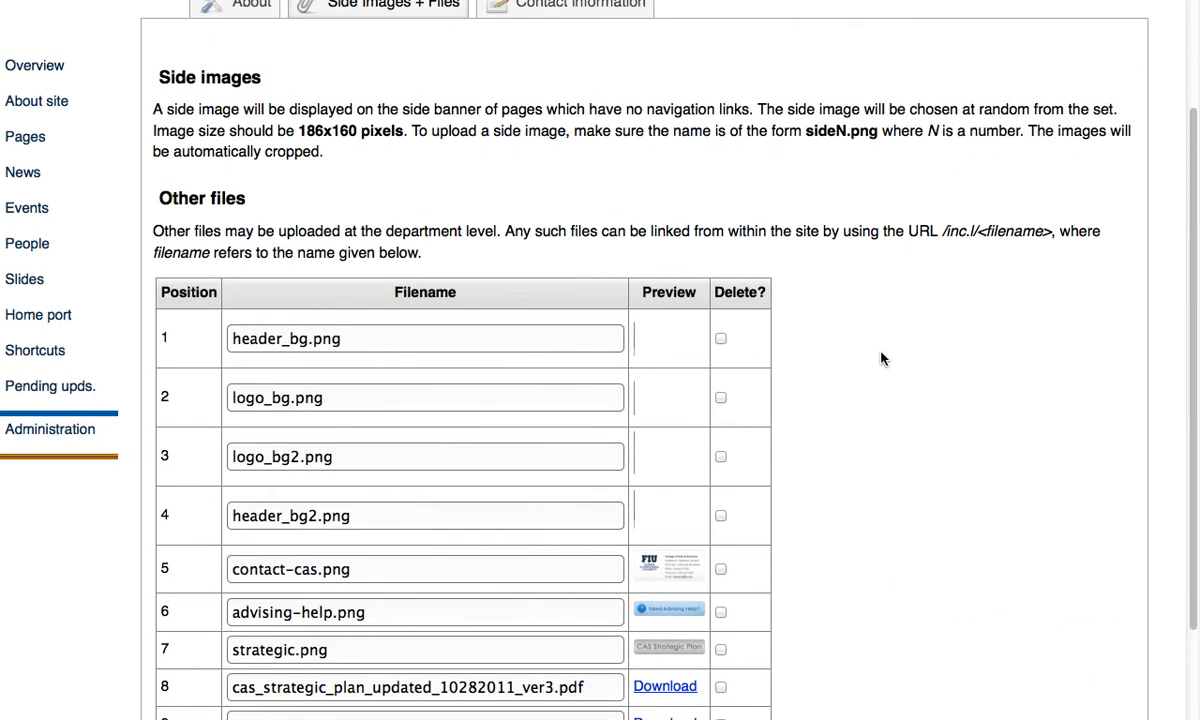
scroll(880, 360, up, 2)
scroll(878, 366, up, 3)
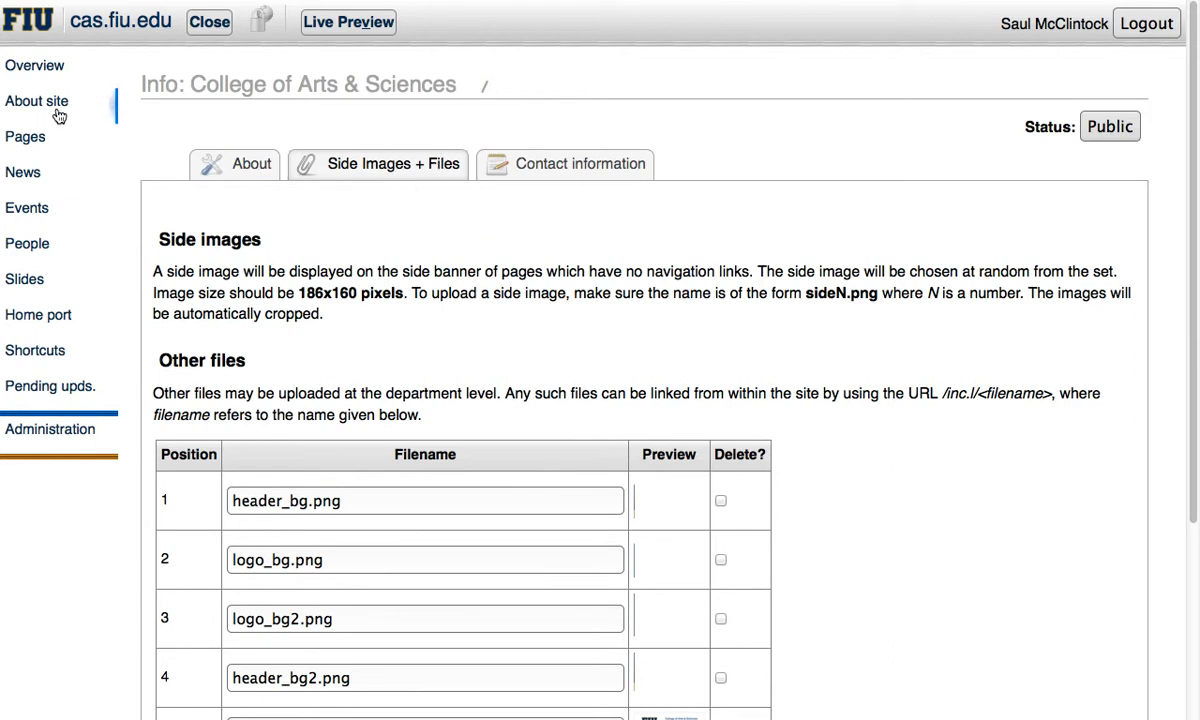
Step: Open the site's contact information and copy the {YT} code from the badge table
click(586, 170)
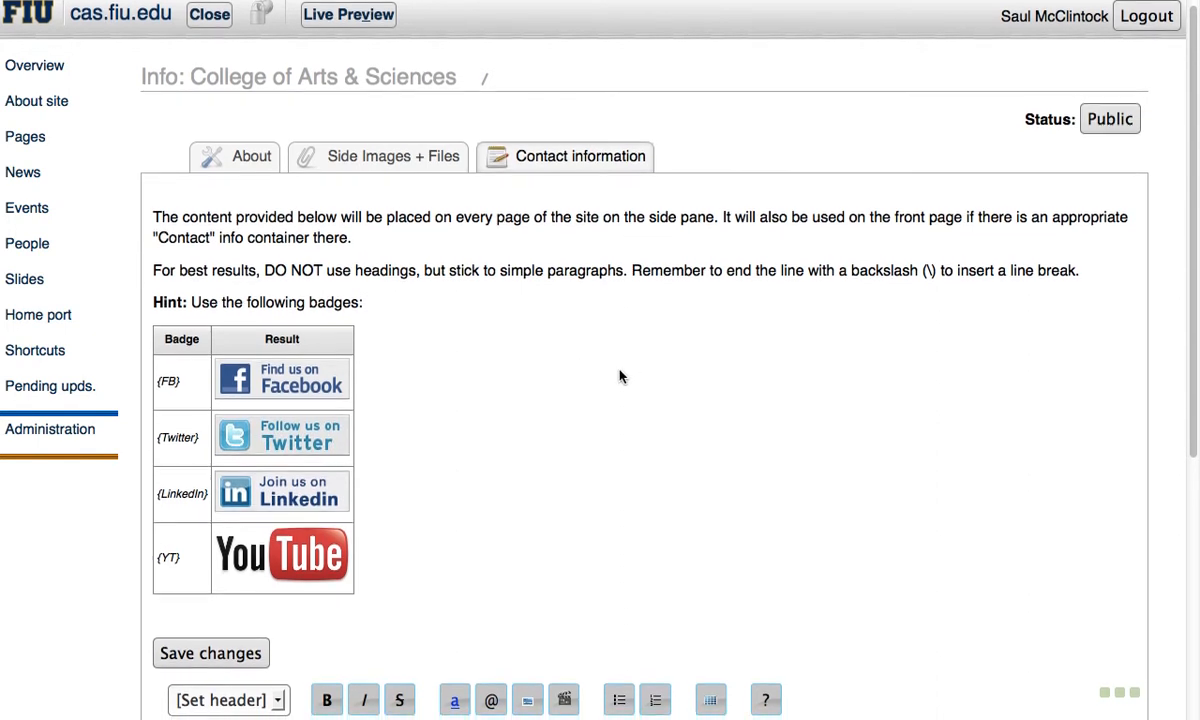
scroll(422, 363, down, 1)
scroll(440, 399, down, 1)
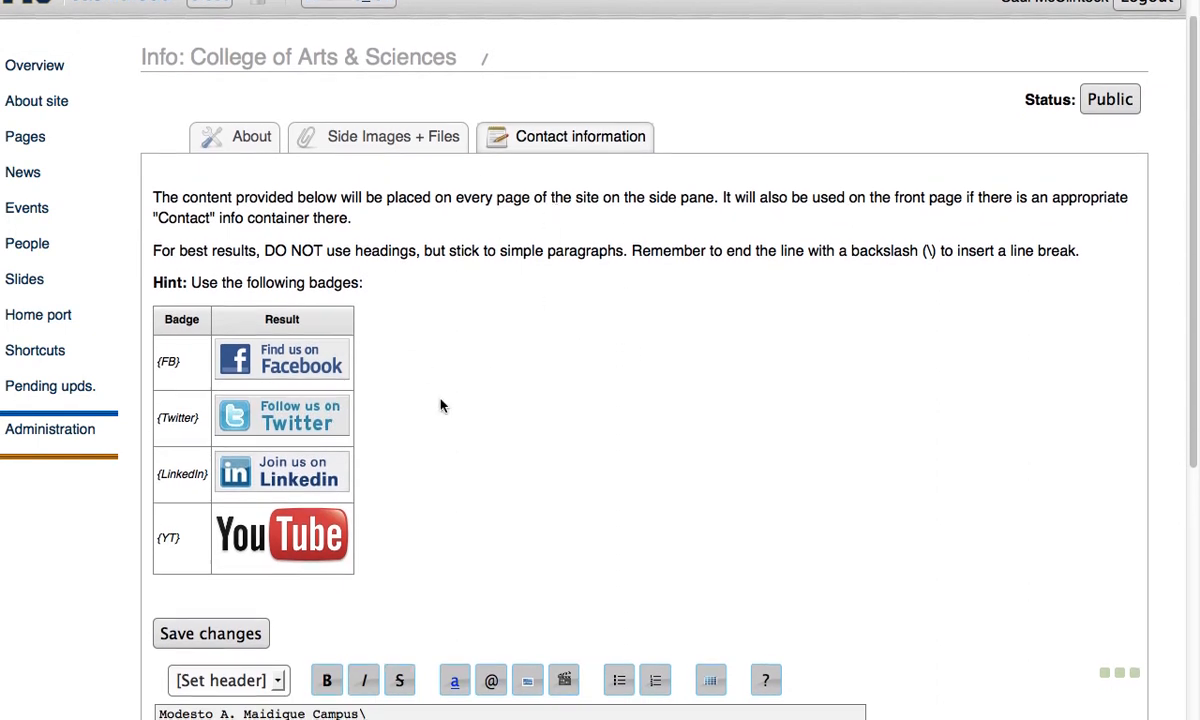
scroll(443, 410, down, 1)
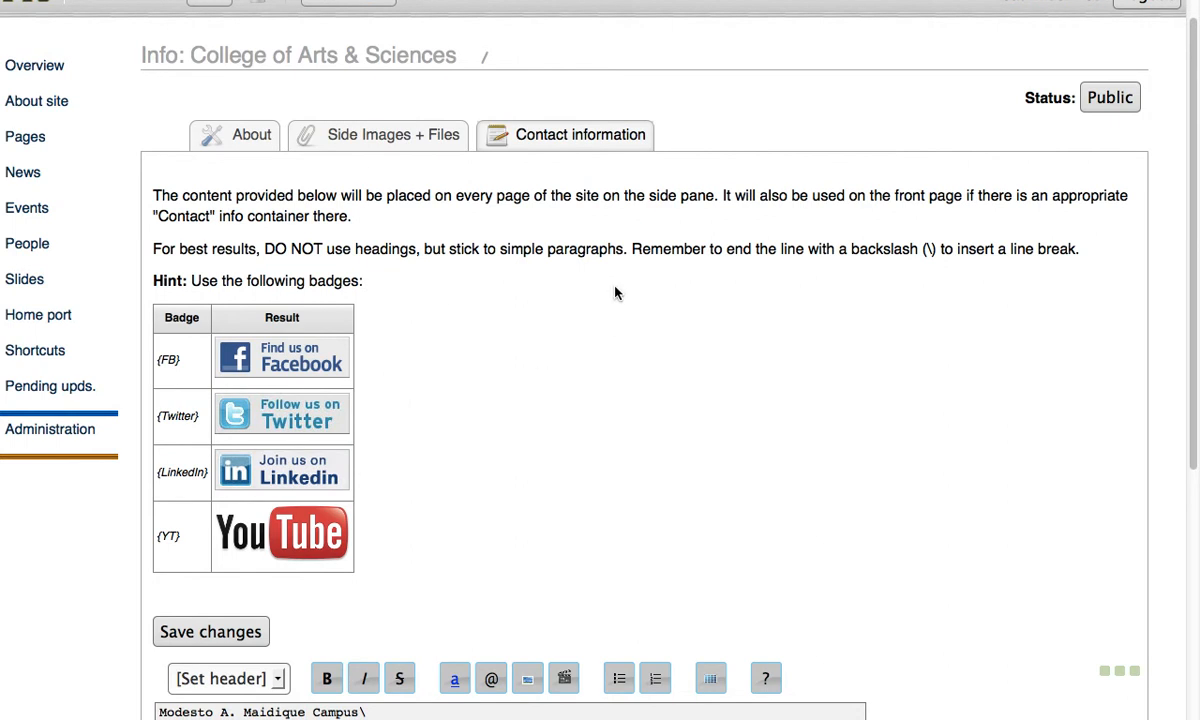
scroll(600, 305, down, 3)
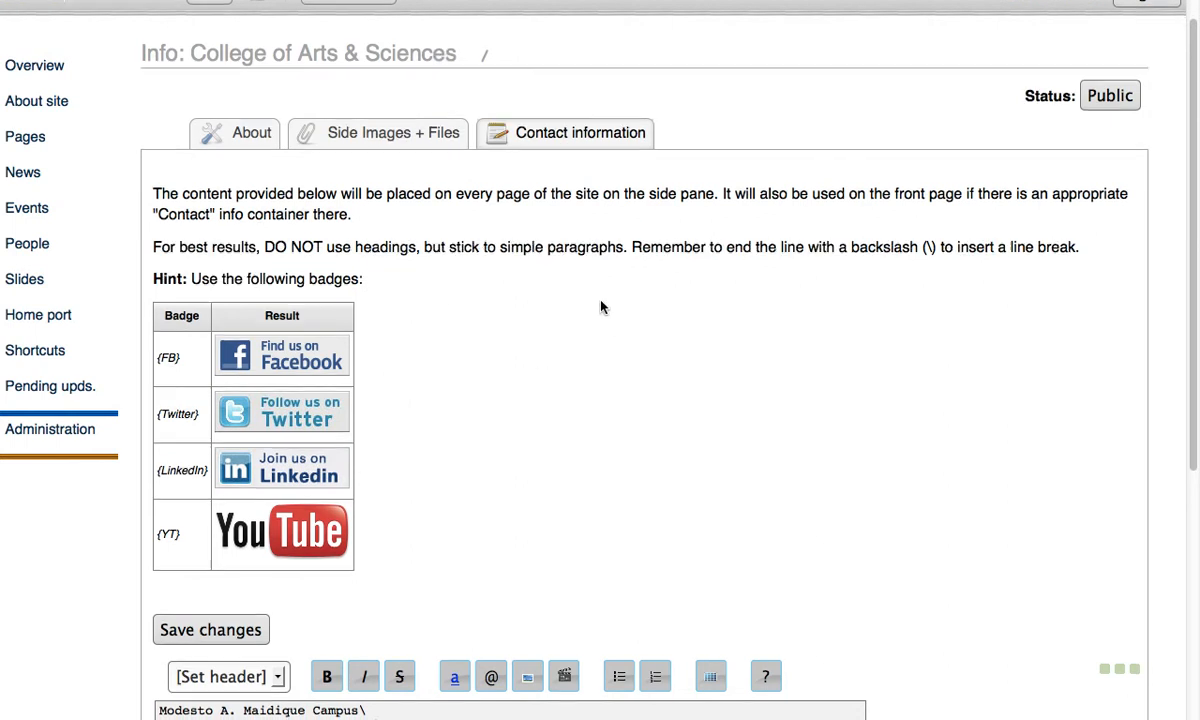
scroll(590, 310, down, 2)
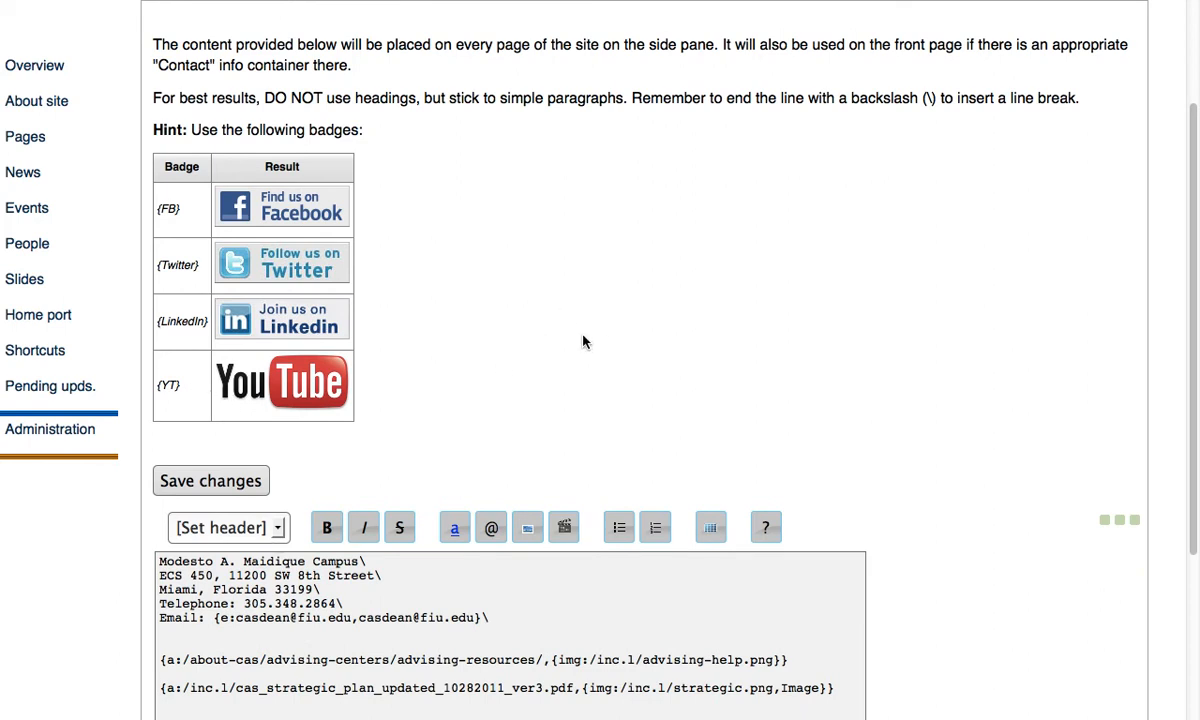
scroll(584, 343, down, 2)
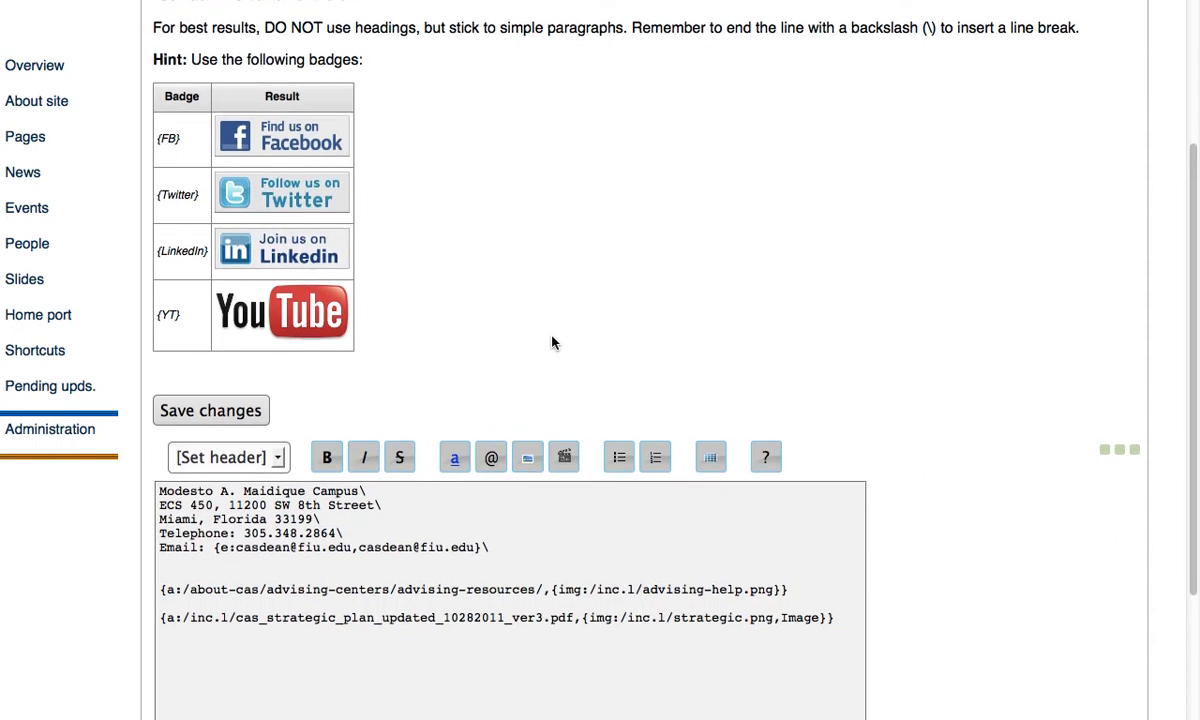
drag(182, 287, 158, 288)
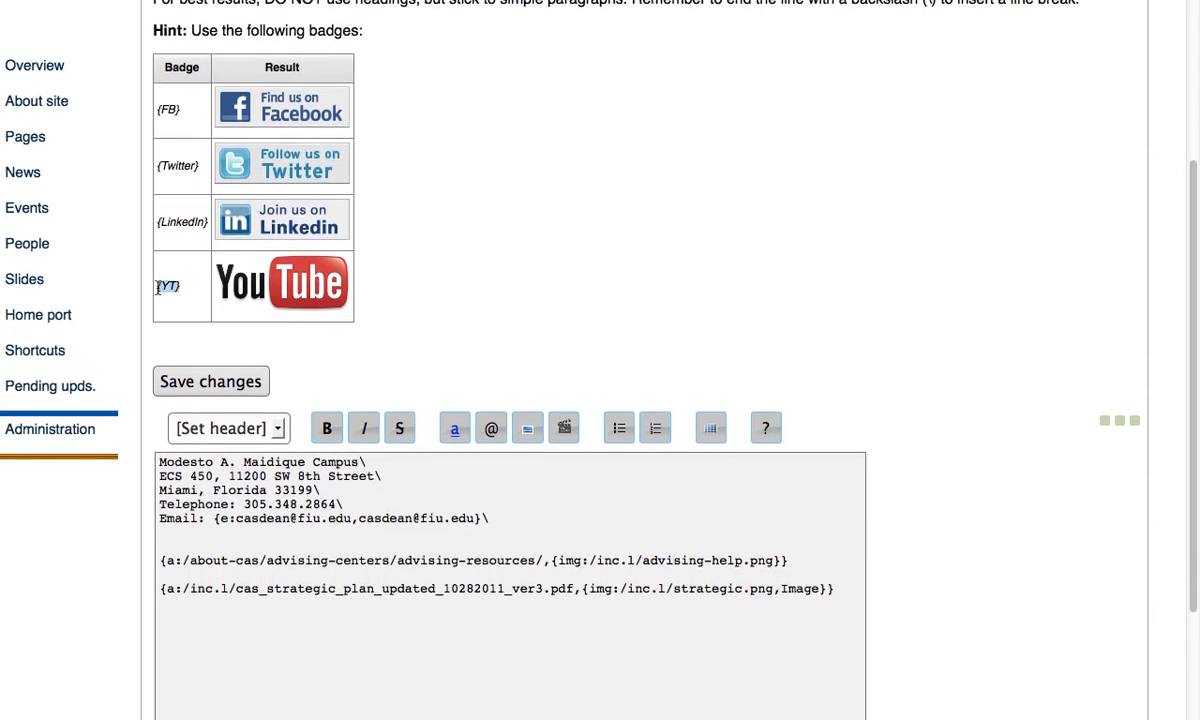
right_click(162, 287)
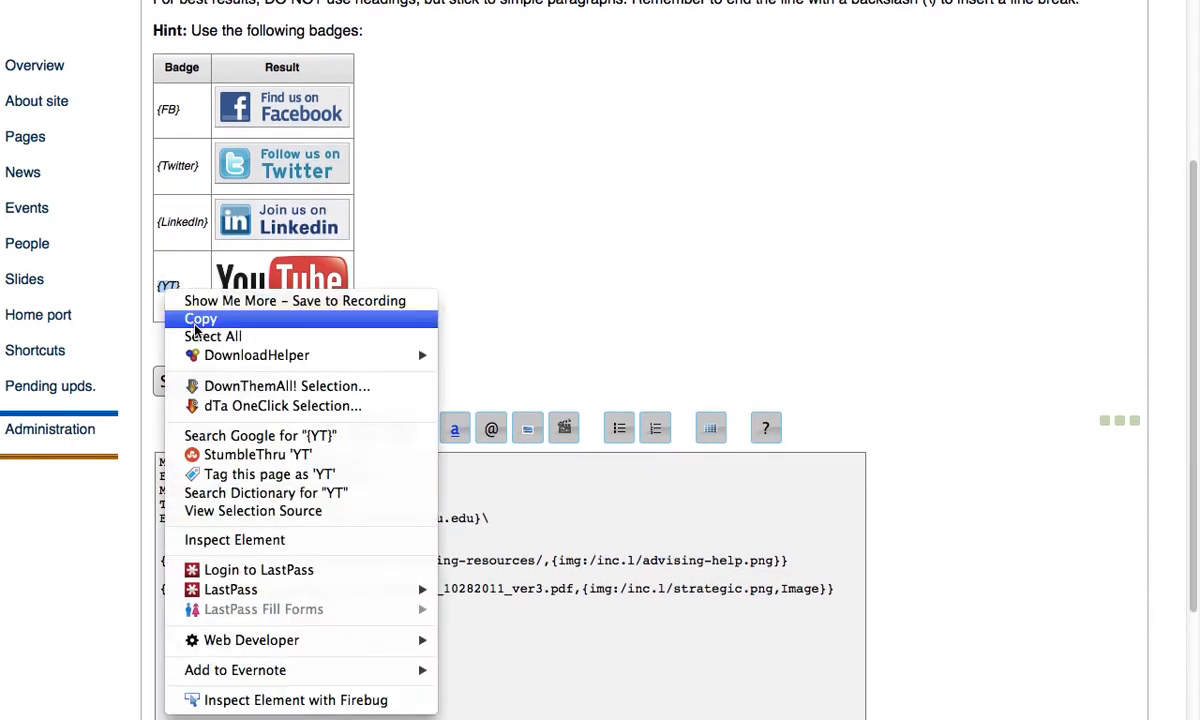
click(186, 315)
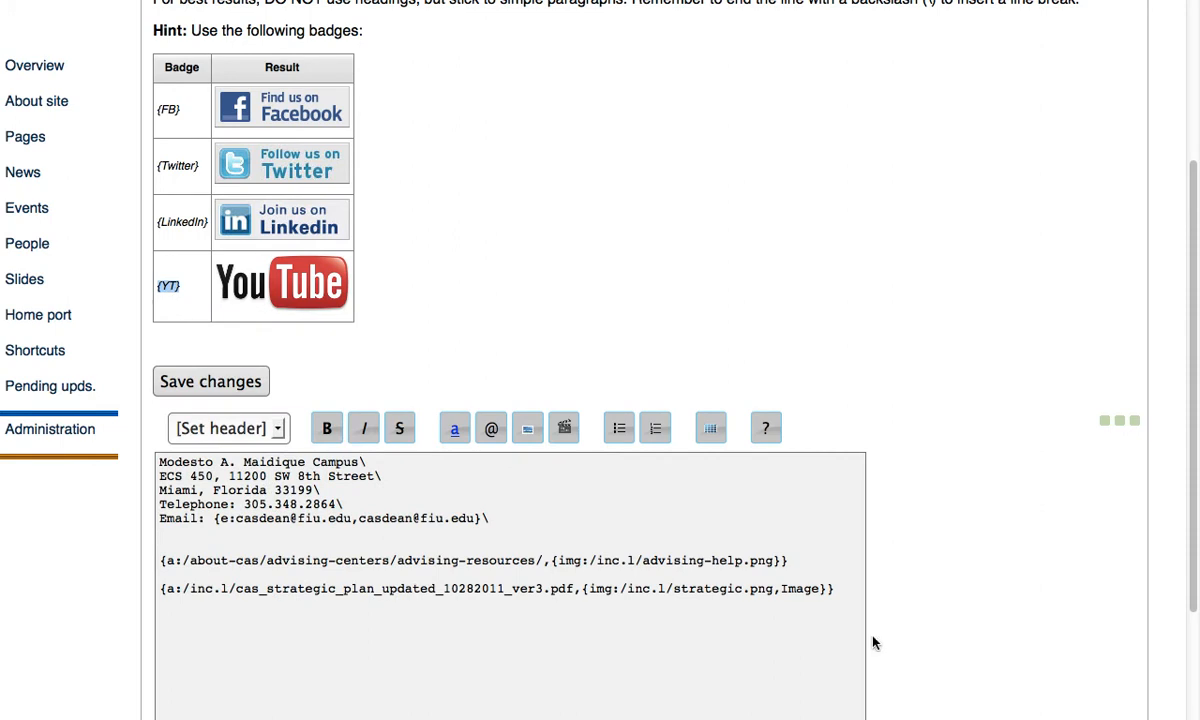
Step: Add the {YT} badge code on its own line below the strategic plan link and save the contact information
click(849, 594)
drag(185, 292, 161, 285)
click(845, 597)
key(Return)
click(207, 621)
text({YT})
scroll(438, 557, down, 1)
scroll(438, 557, down, 8)
scroll(493, 548, down, 1)
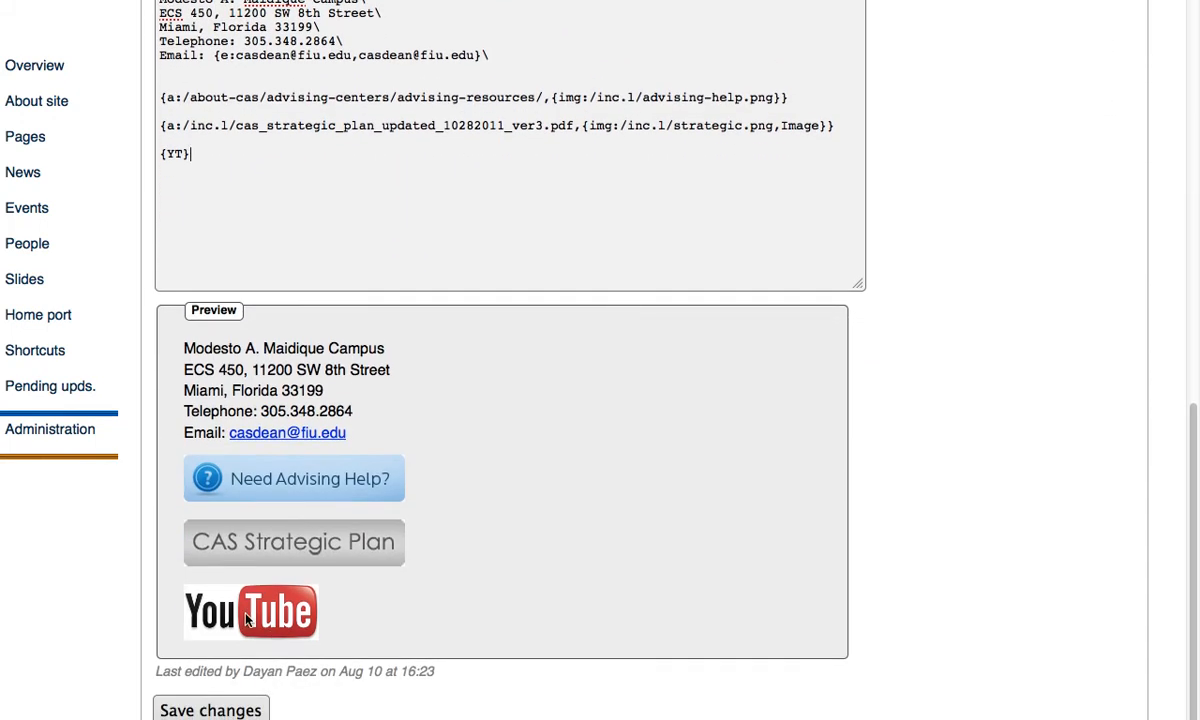
click(238, 710)
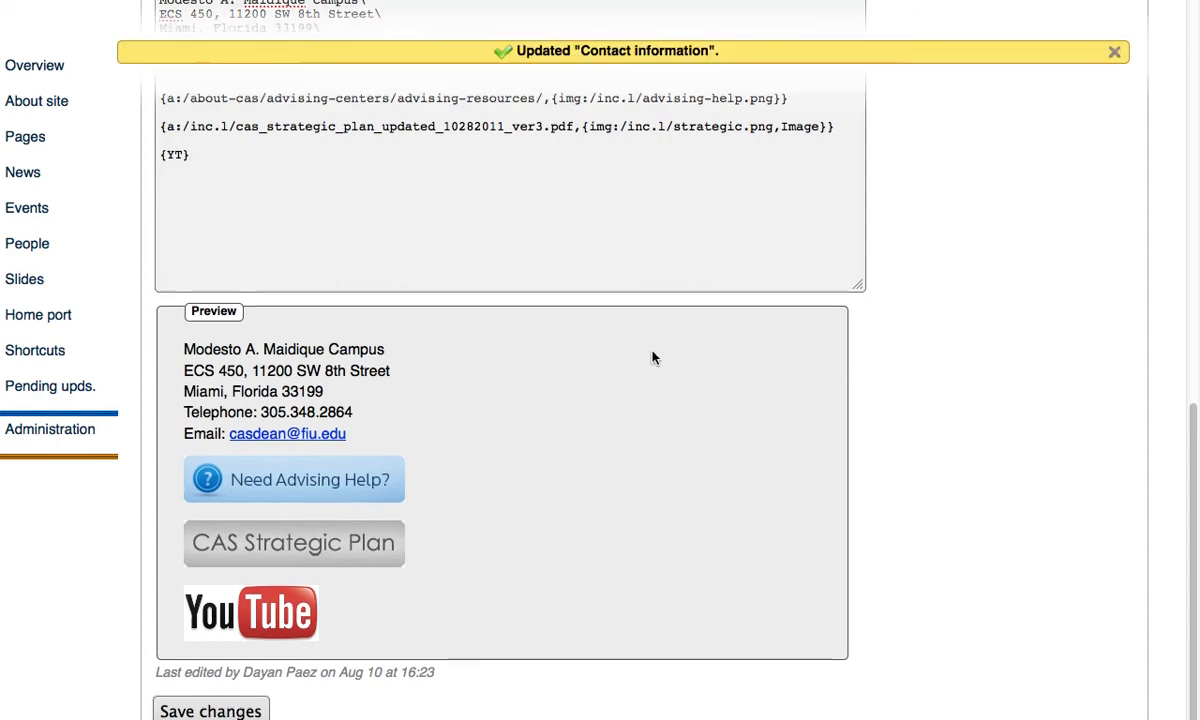
Step: Check how the YouTube badge appears in the Contact Us side pane of the live About CAS page
scroll(653, 361, up, 1)
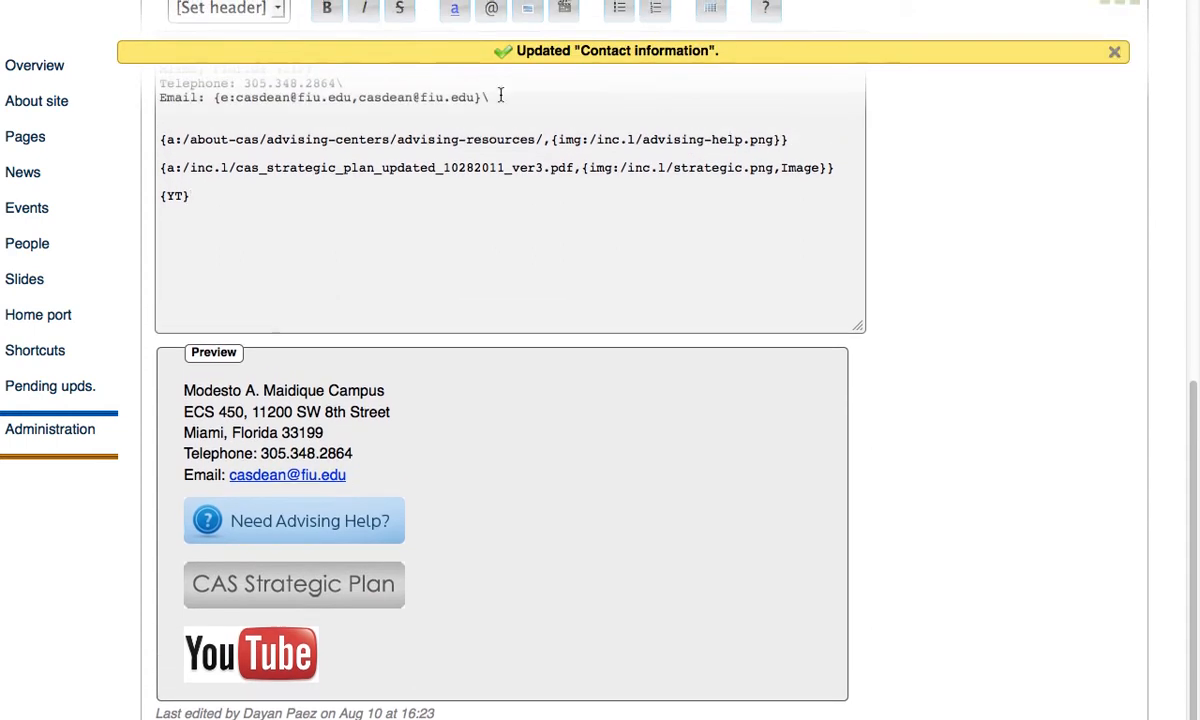
scroll(461, 76, up, 5)
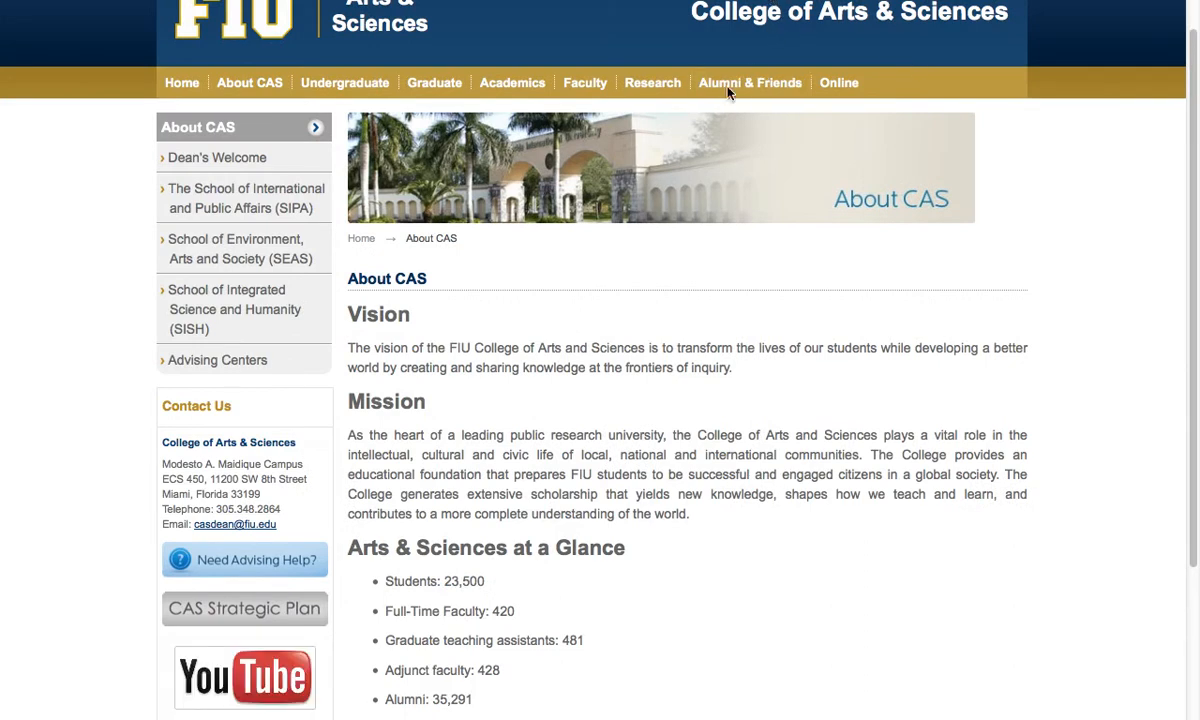
scroll(653, 408, up, 1)
scroll(645, 406, down, 1)
scroll(645, 407, down, 4)
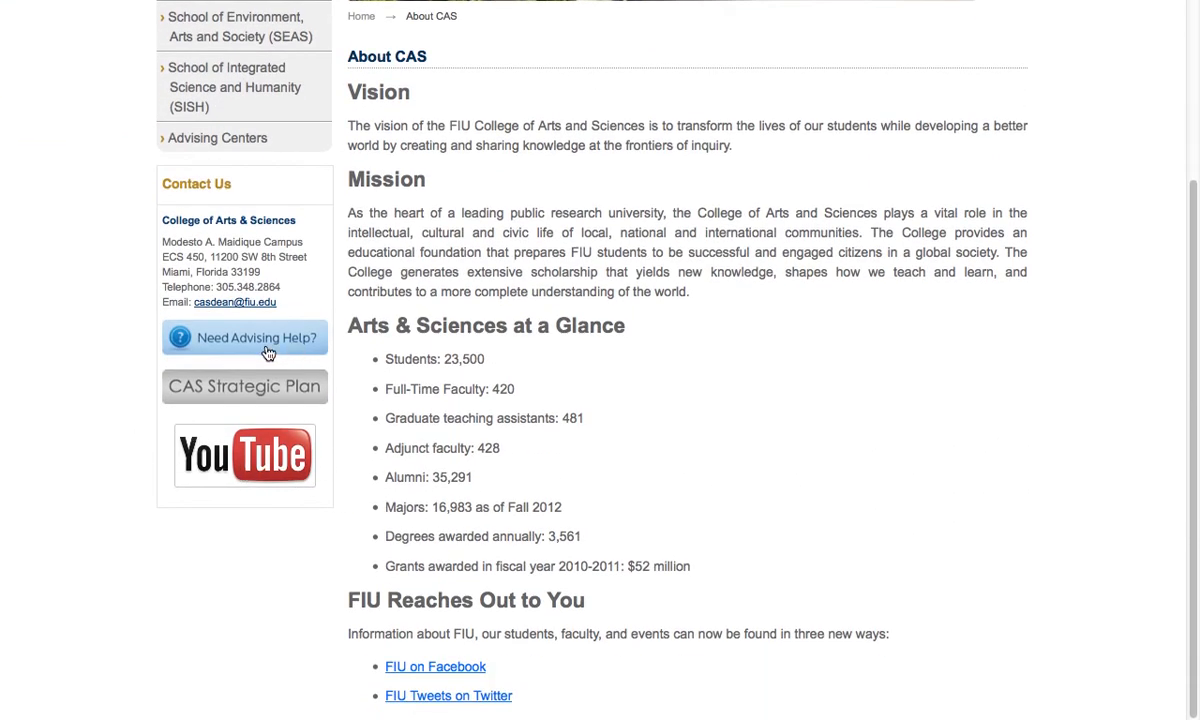
scroll(490, 440, up, 2)
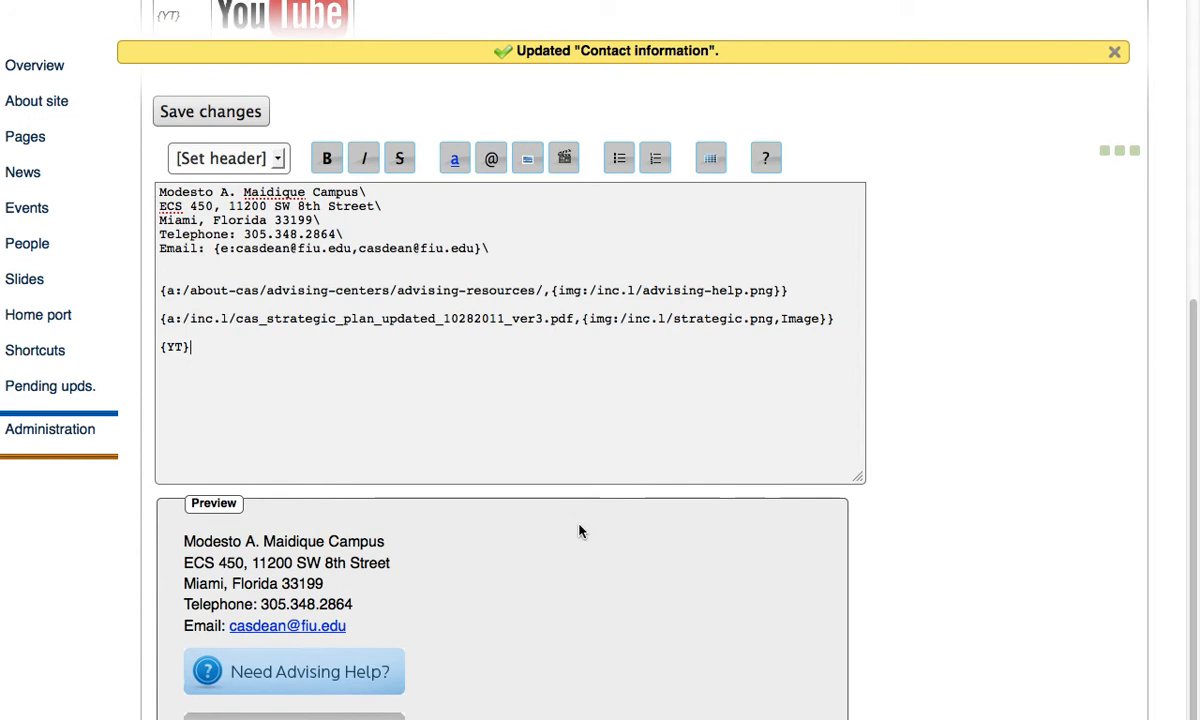
Step: Review the badge code table and instructions against the codes used in the contact information text
scroll(581, 522, down, 1)
scroll(573, 559, up, 8)
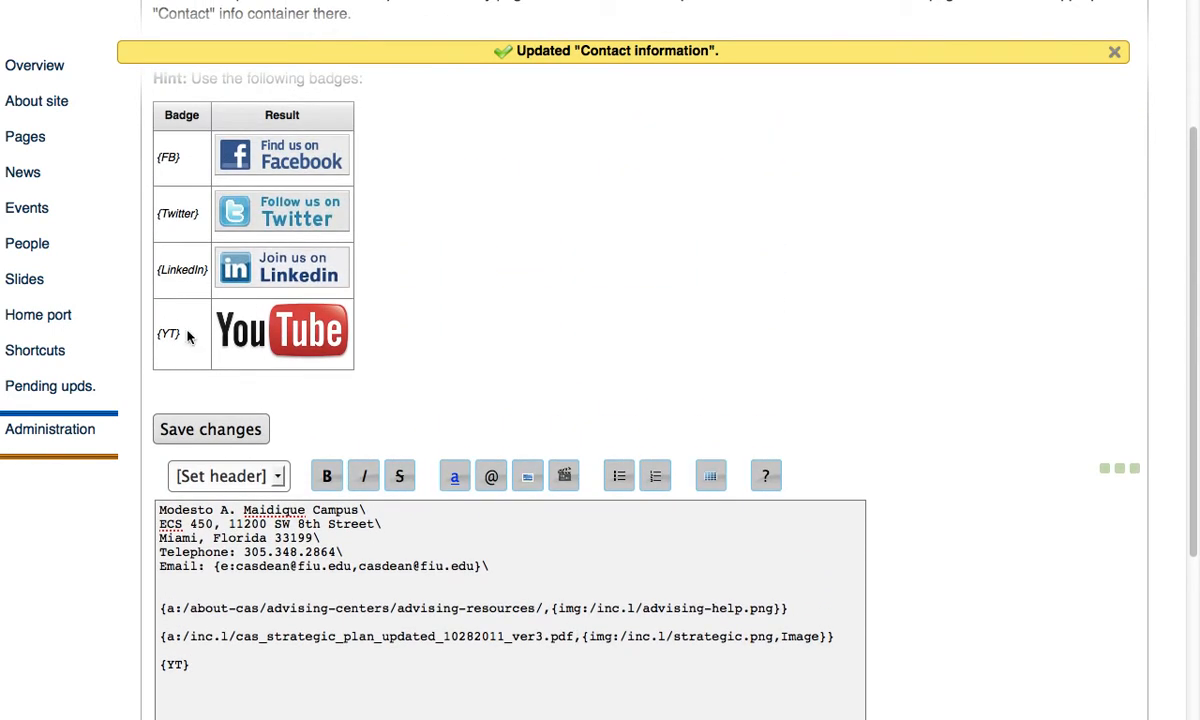
scroll(683, 359, up, 4)
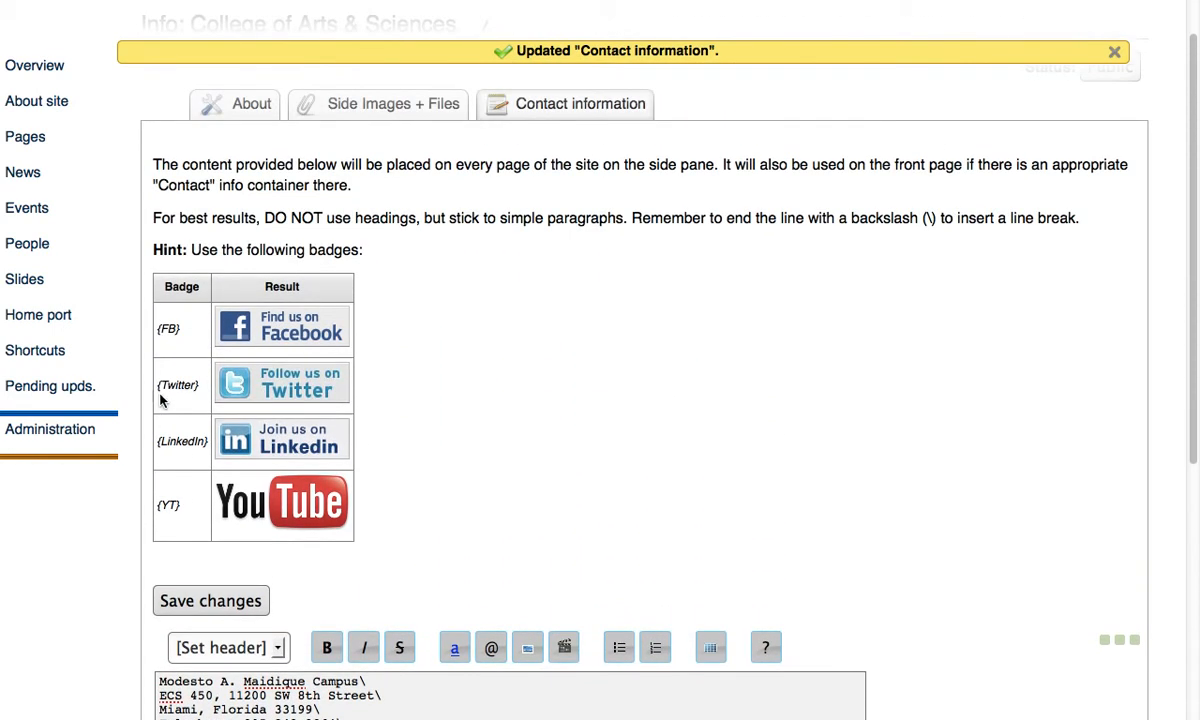
scroll(565, 426, down, 8)
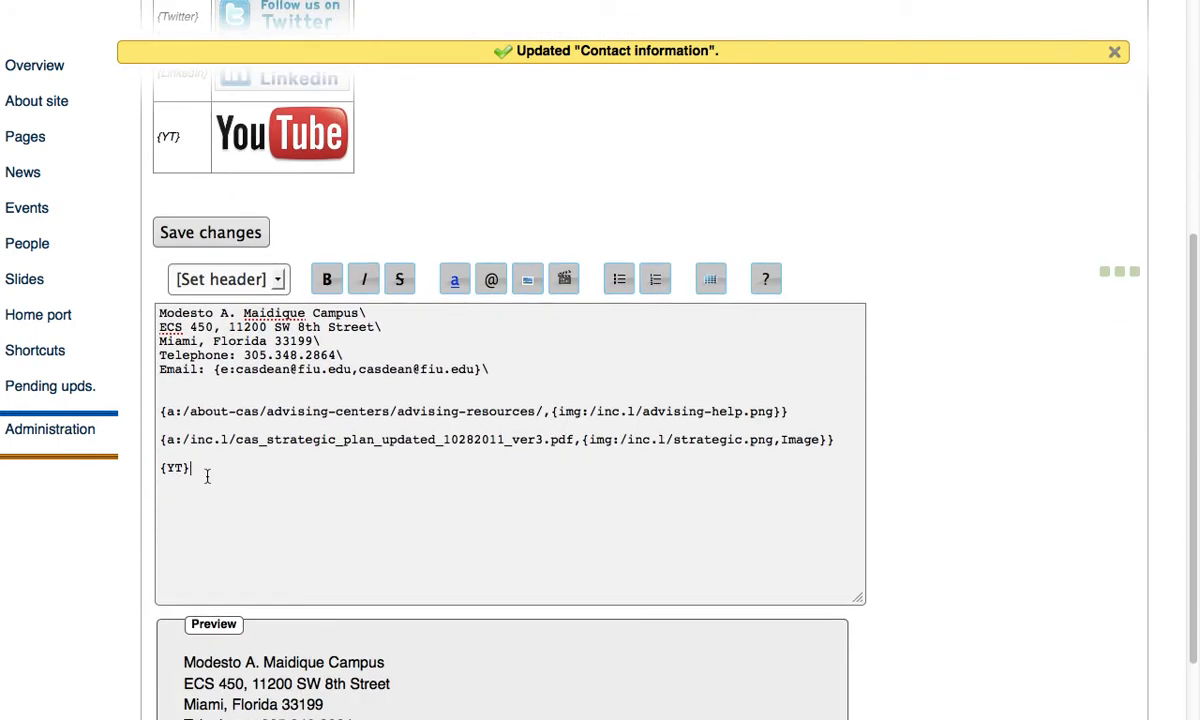
scroll(206, 474, up, 4)
scroll(640, 495, up, 3)
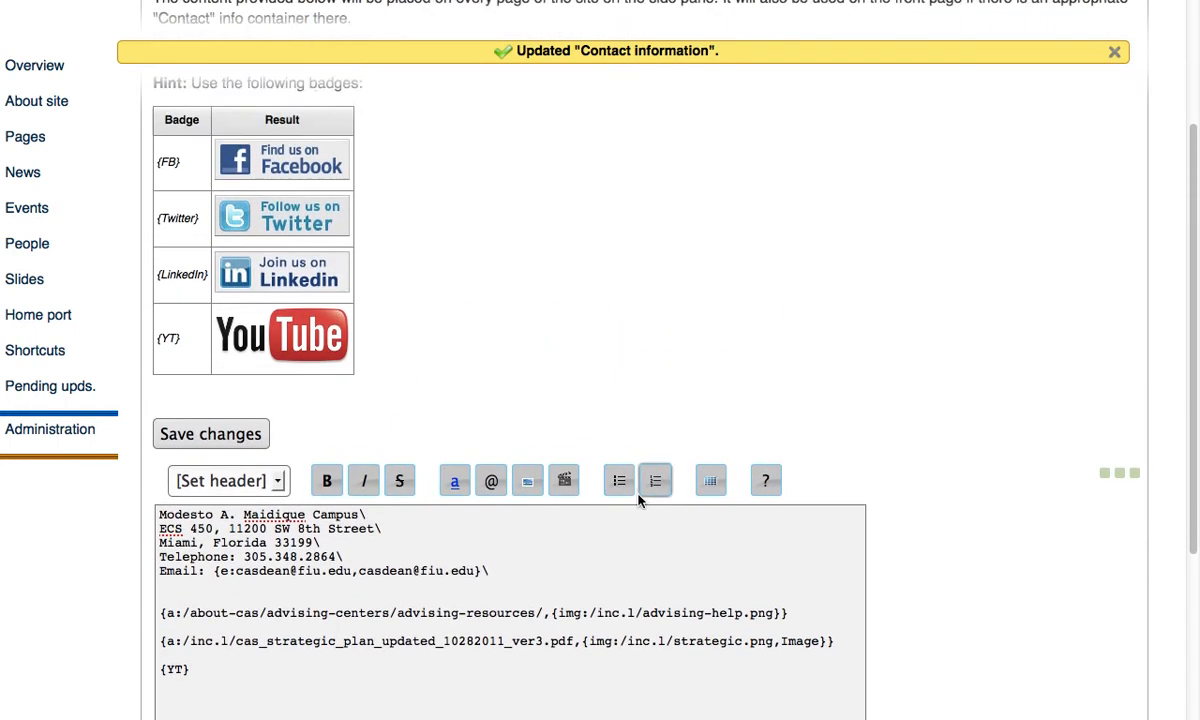
scroll(655, 518, up, 3)
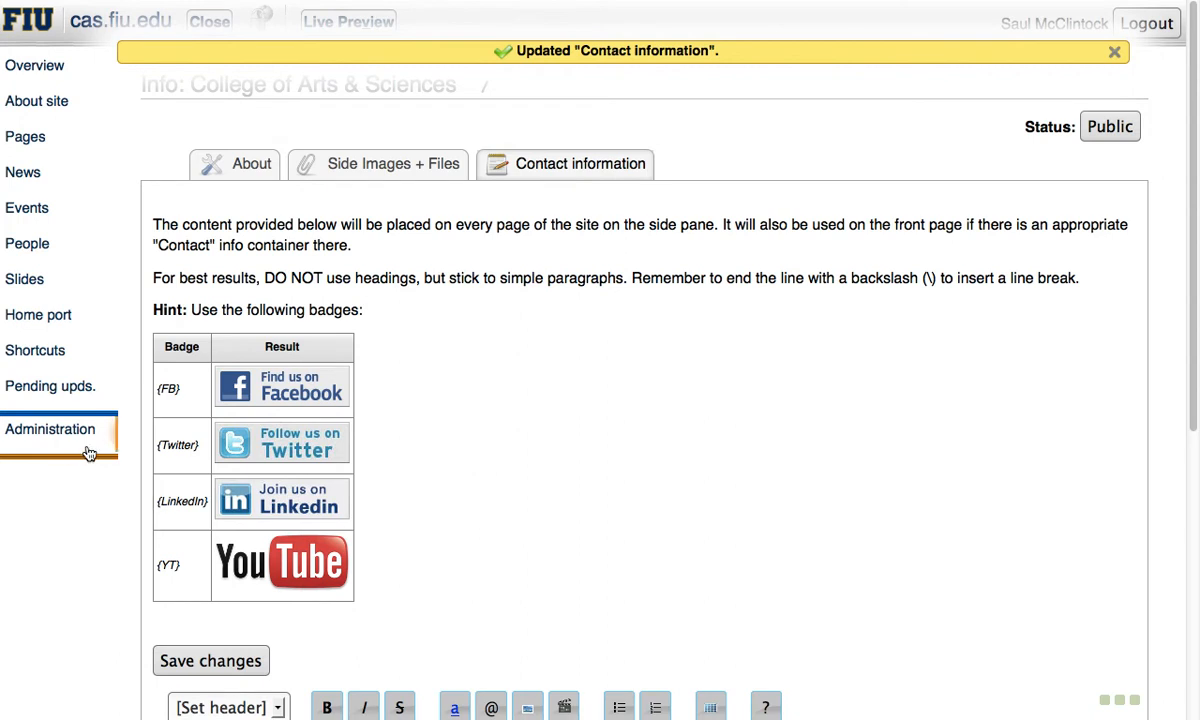
scroll(720, 455, down, 4)
scroll(712, 456, down, 2)
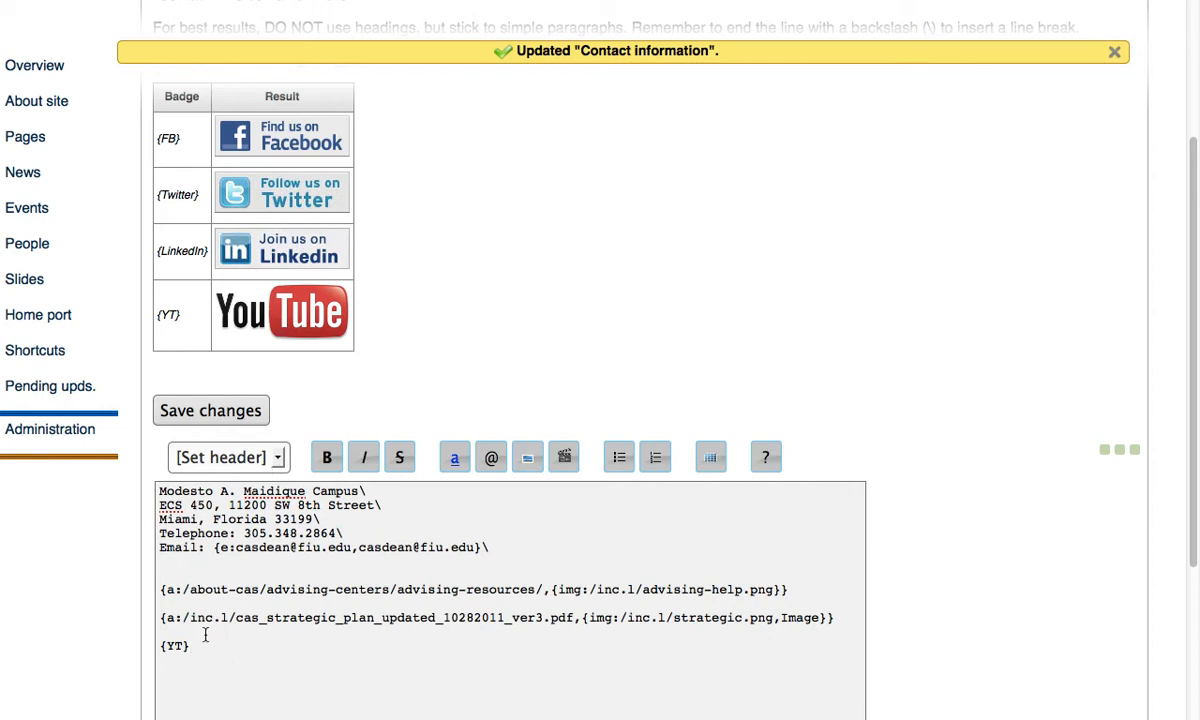
drag(190, 645, 157, 645)
click(208, 648)
drag(225, 646, 157, 648)
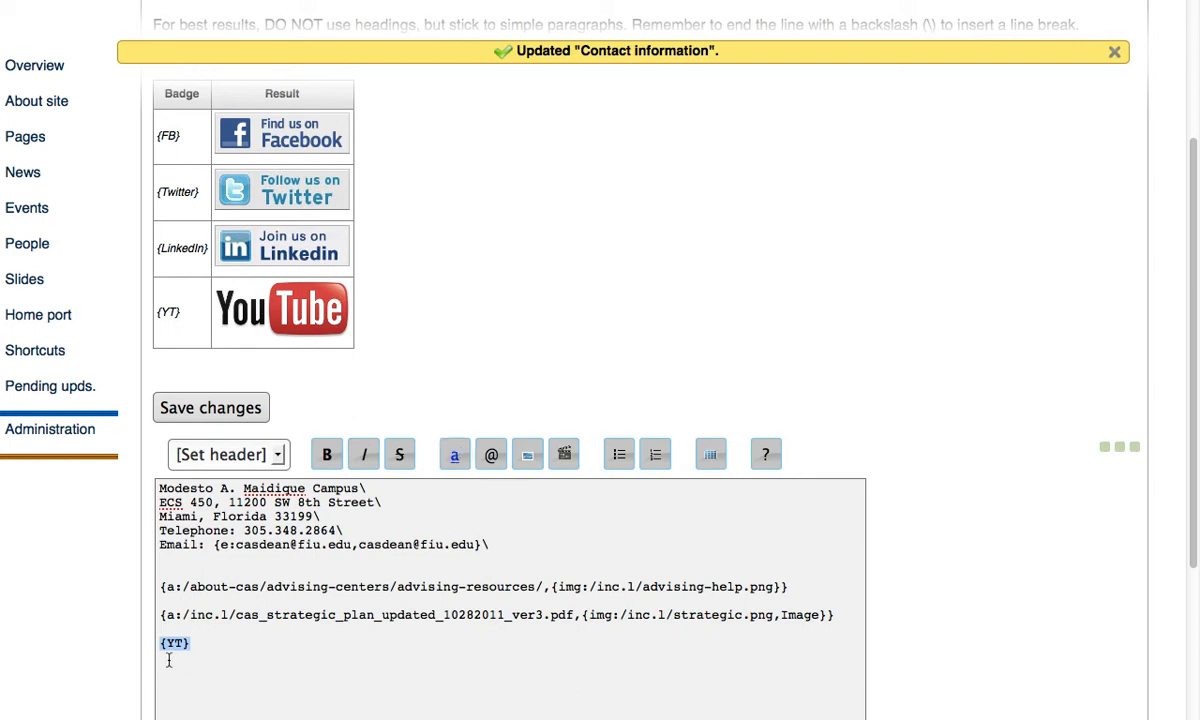
drag(200, 643, 155, 645)
click(455, 457)
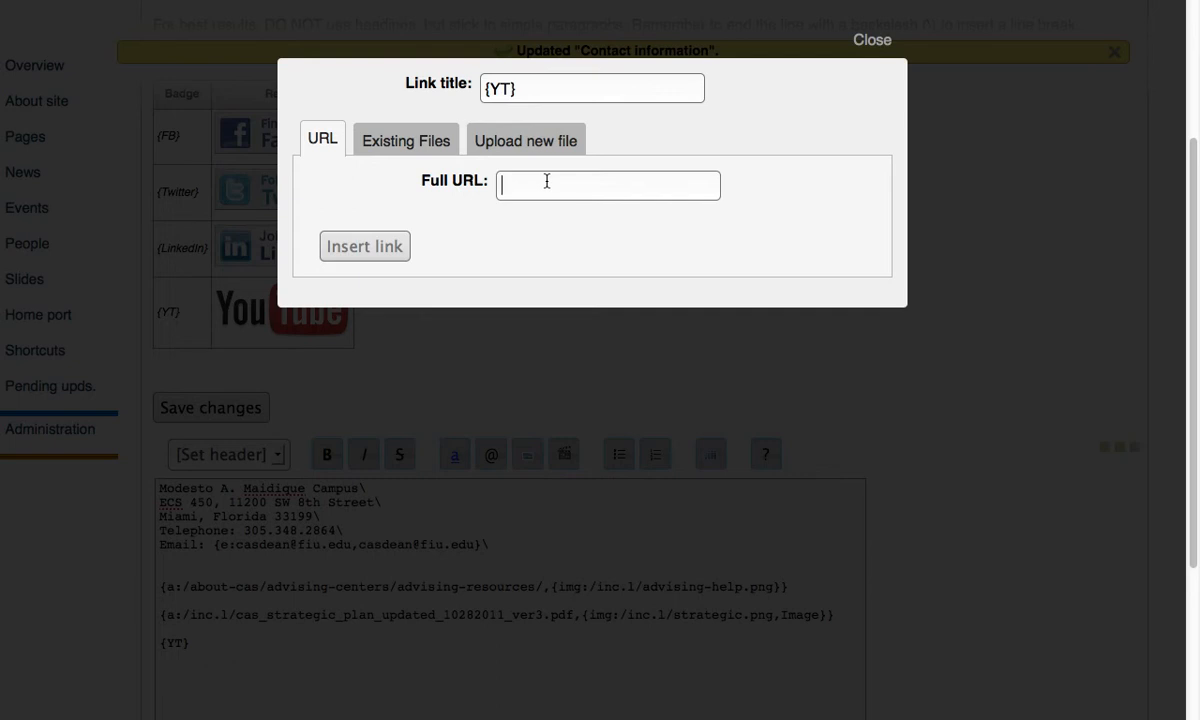
text(http://youtube.com)
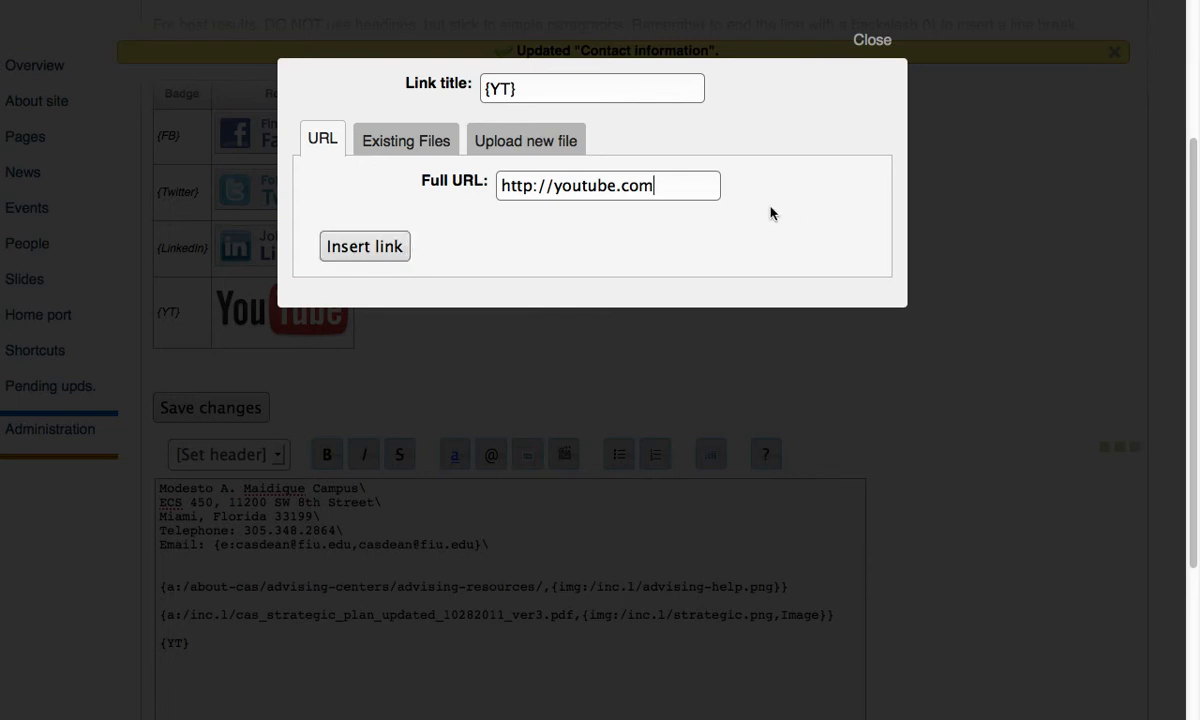
click(357, 250)
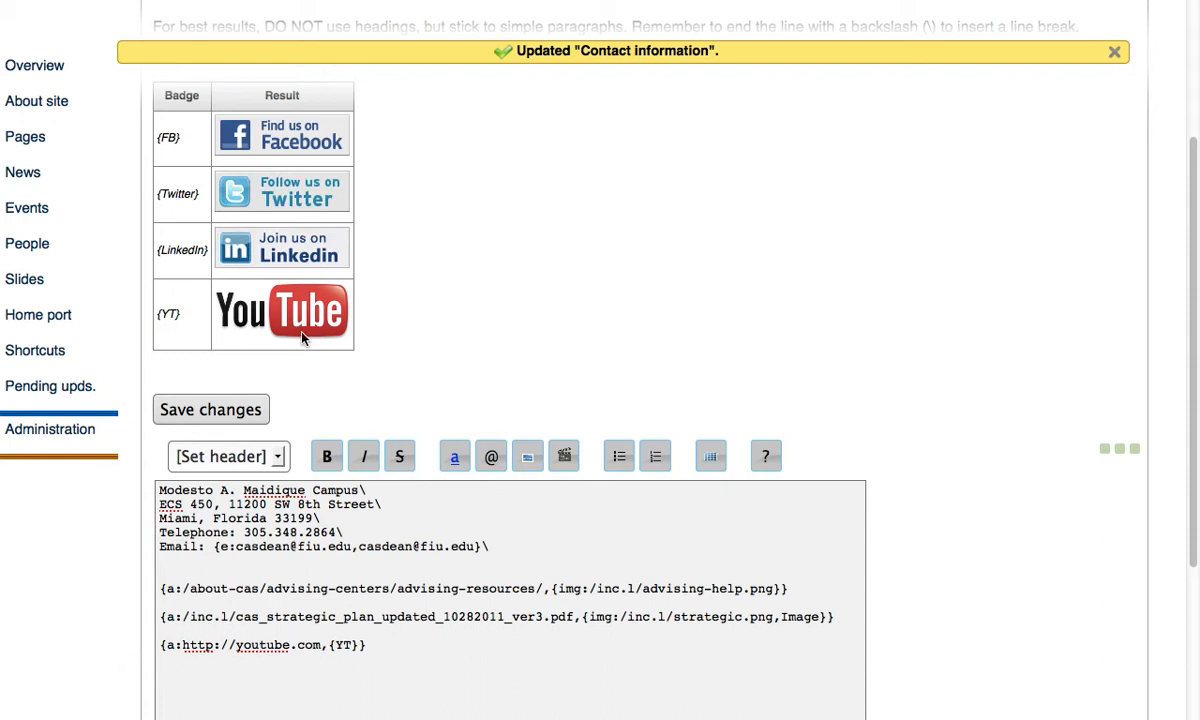
Step: Save the contact information and test the YouTube badge's link on the live About CAS page
scroll(440, 580, down, 5)
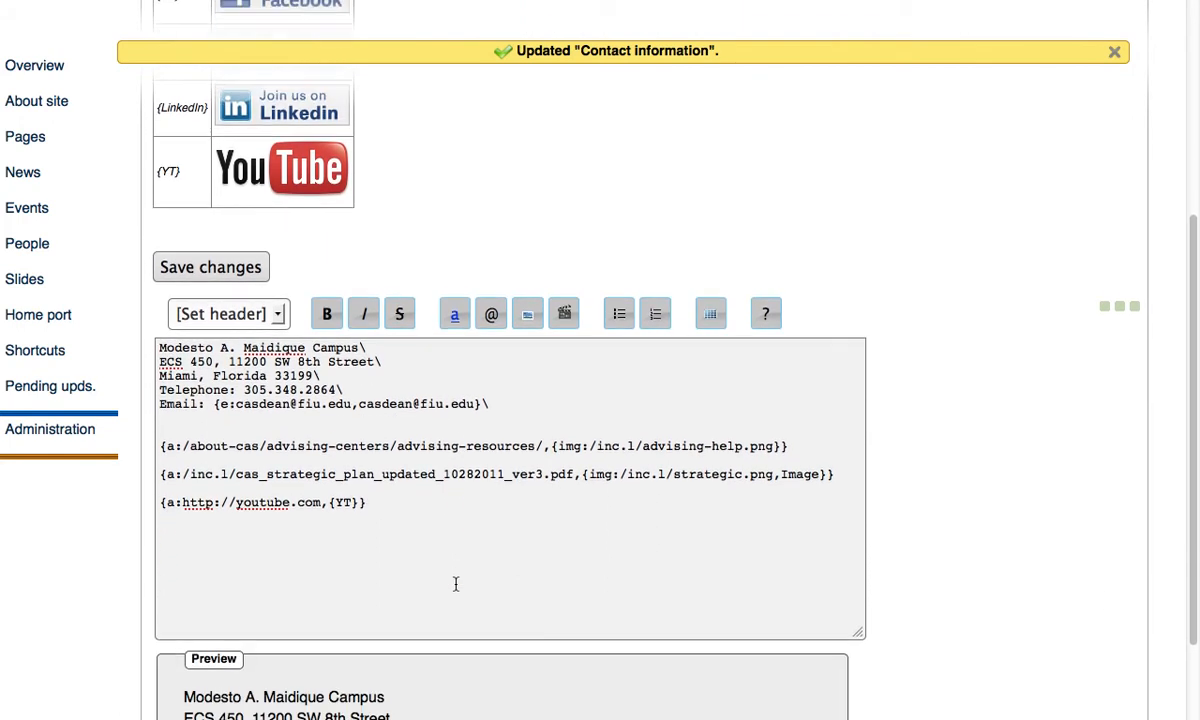
scroll(455, 584, down, 2)
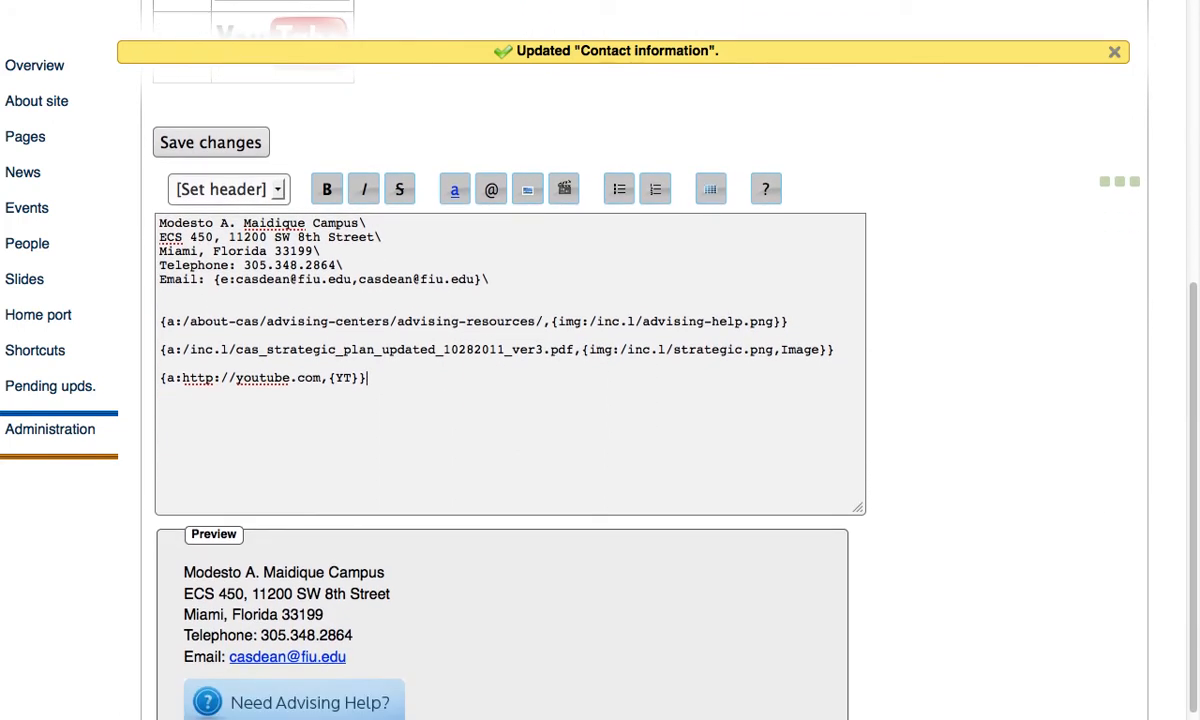
click(210, 143)
scroll(580, 655, down, 5)
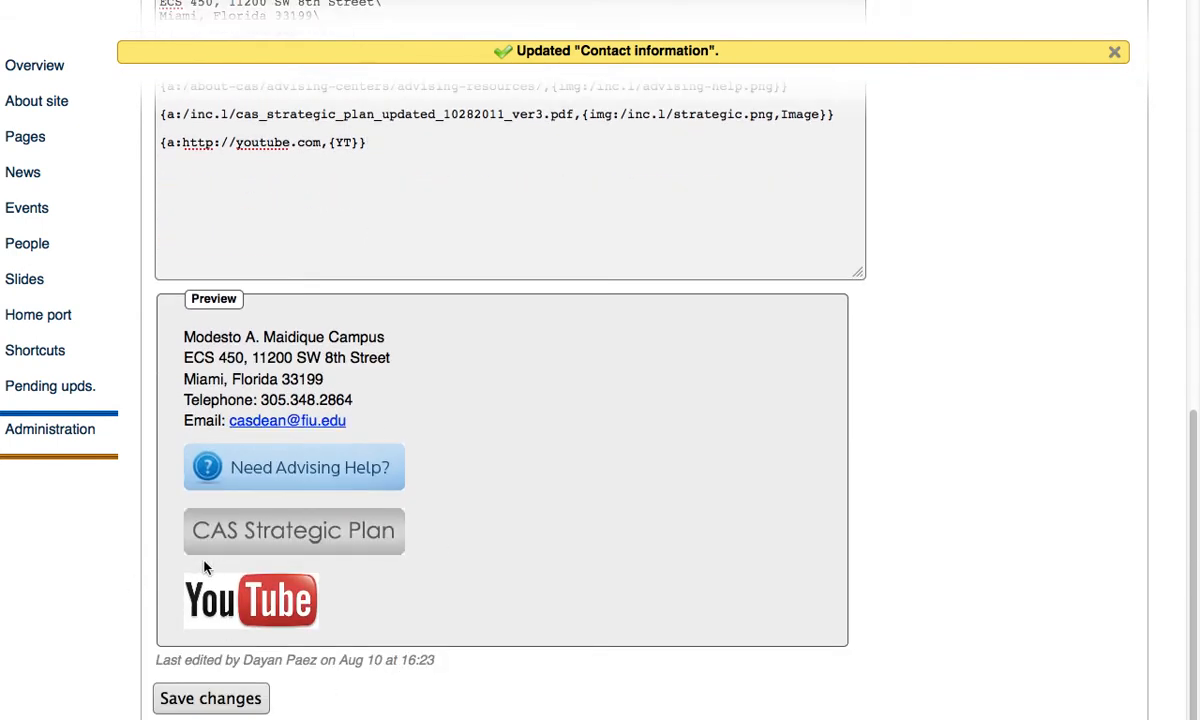
scroll(524, 355, up, 12)
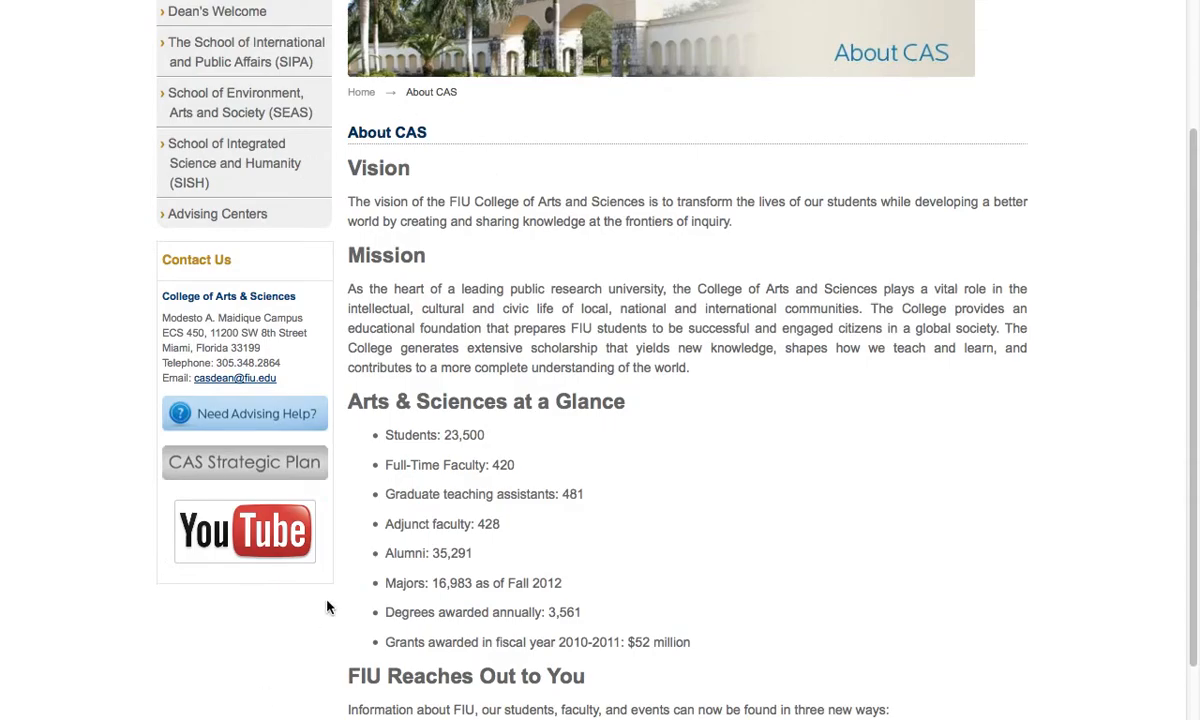
click(253, 533)
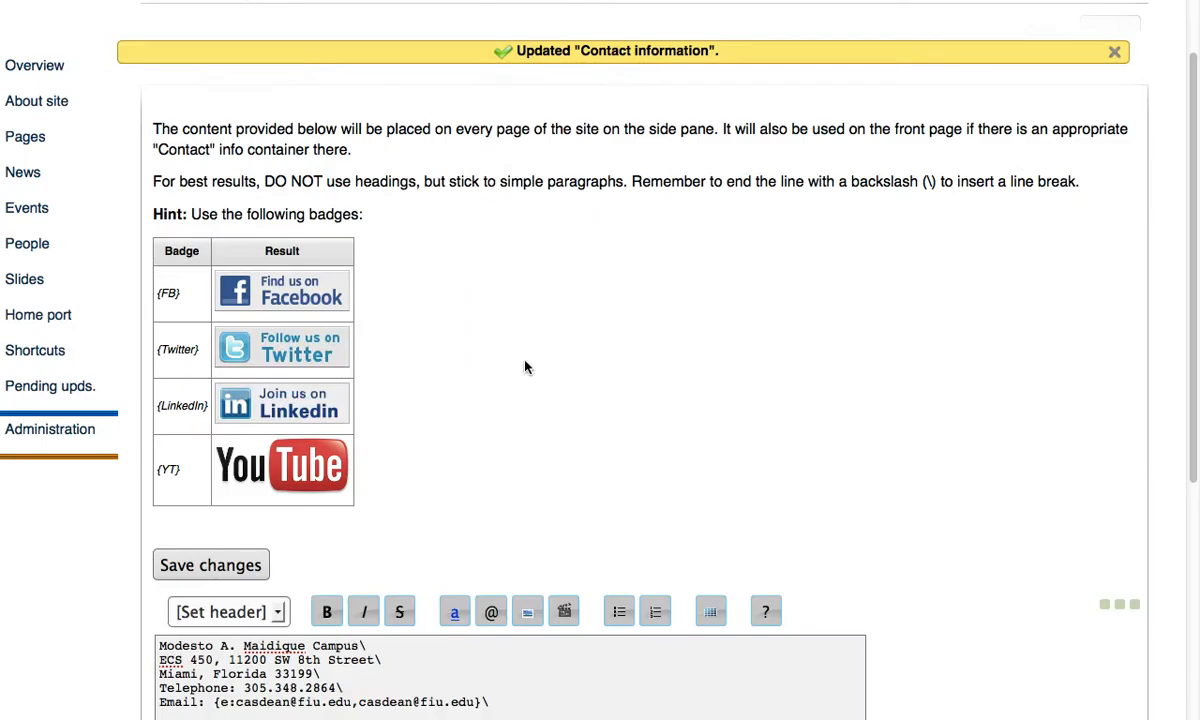
Step: Delete the linked YouTube badge line and the empty line above it from the contact text
scroll(525, 367, down, 5)
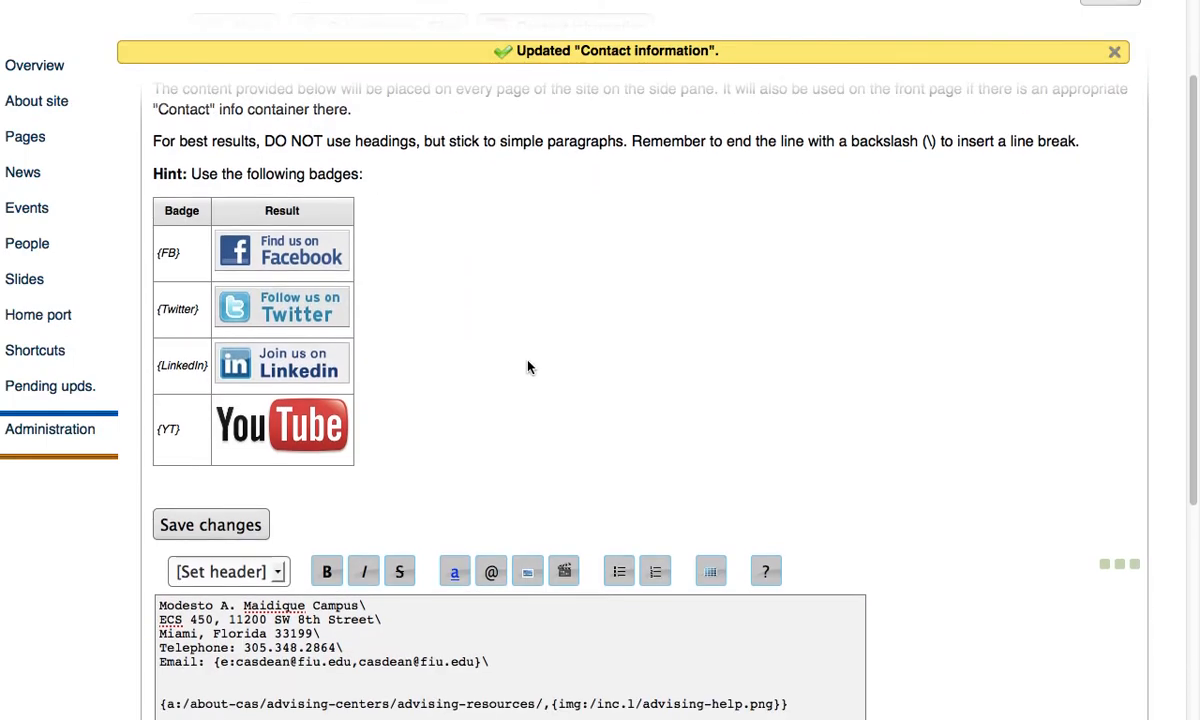
scroll(528, 361, down, 1)
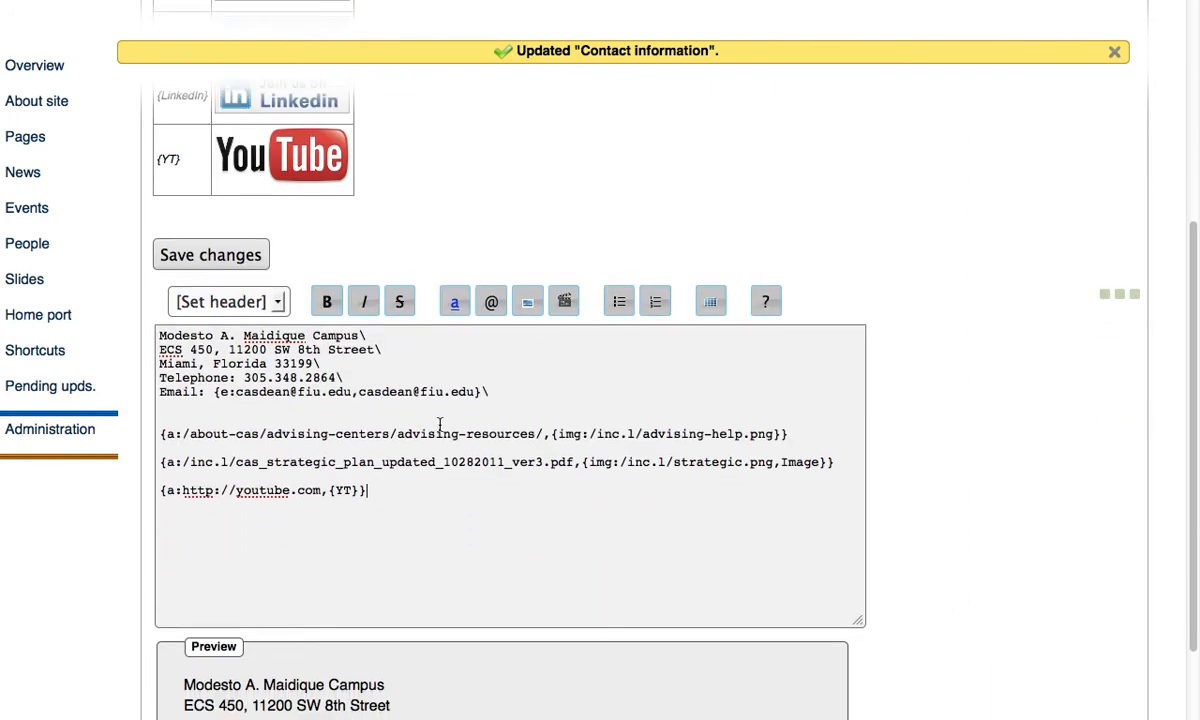
scroll(435, 418, up, 4)
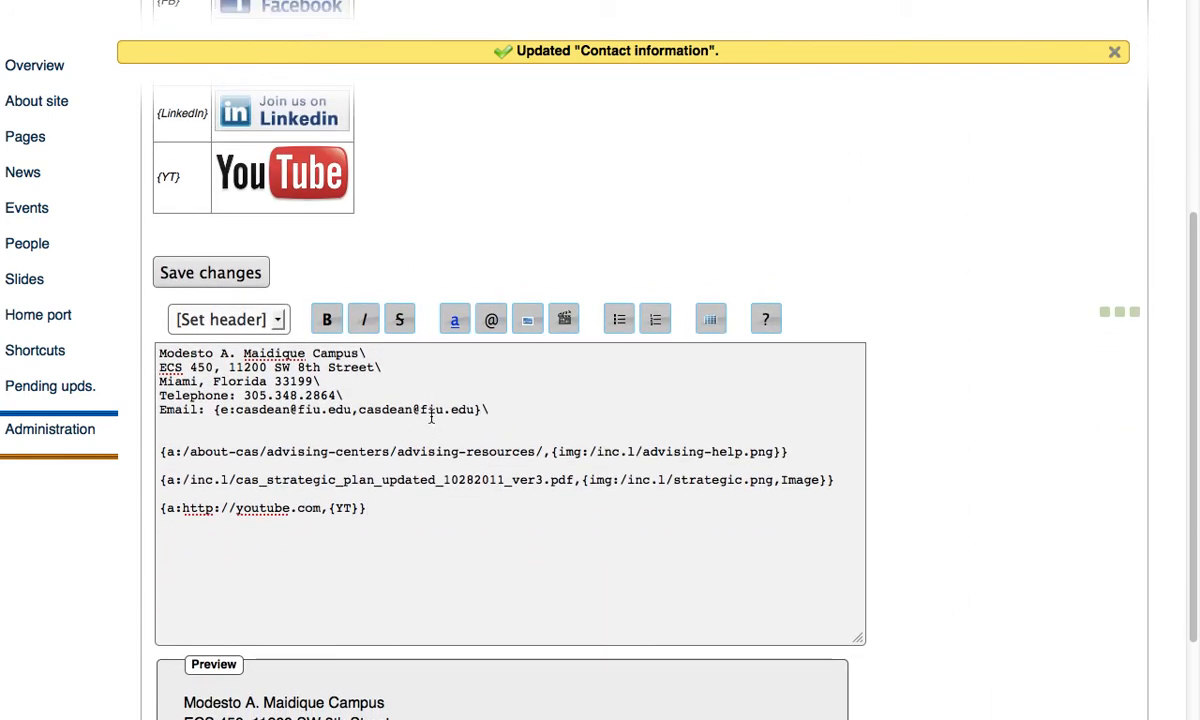
scroll(406, 397, up, 1)
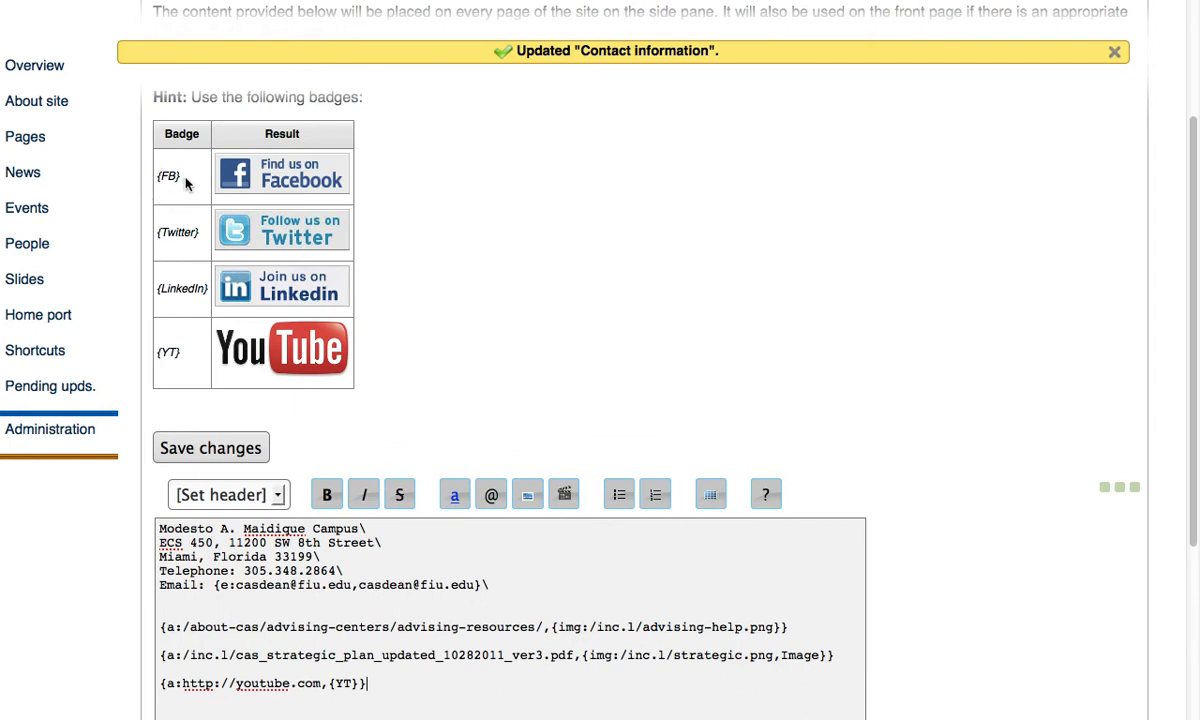
click(382, 684)
drag(399, 685, 147, 690)
key(BackSpace)
key(BackSpace)
key(BackSpace)
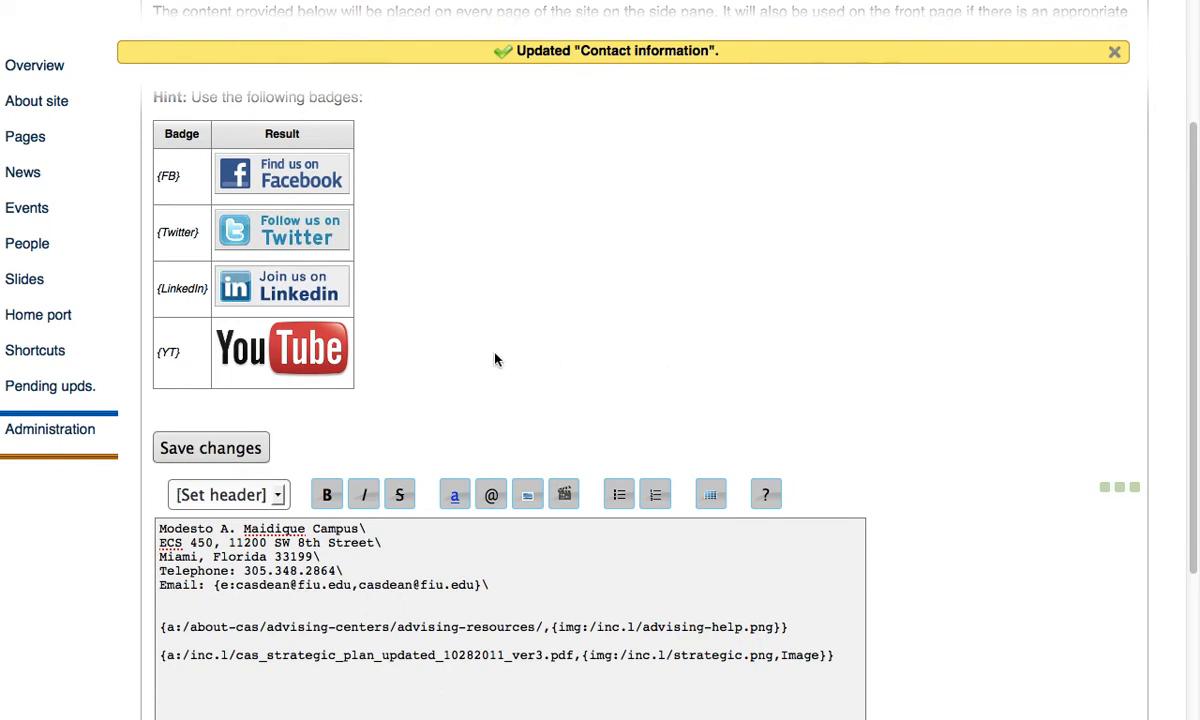
Step: Insert the existing contact-cas.png image on a new line below the strategic plan link, without a short description
scroll(580, 570, down, 1)
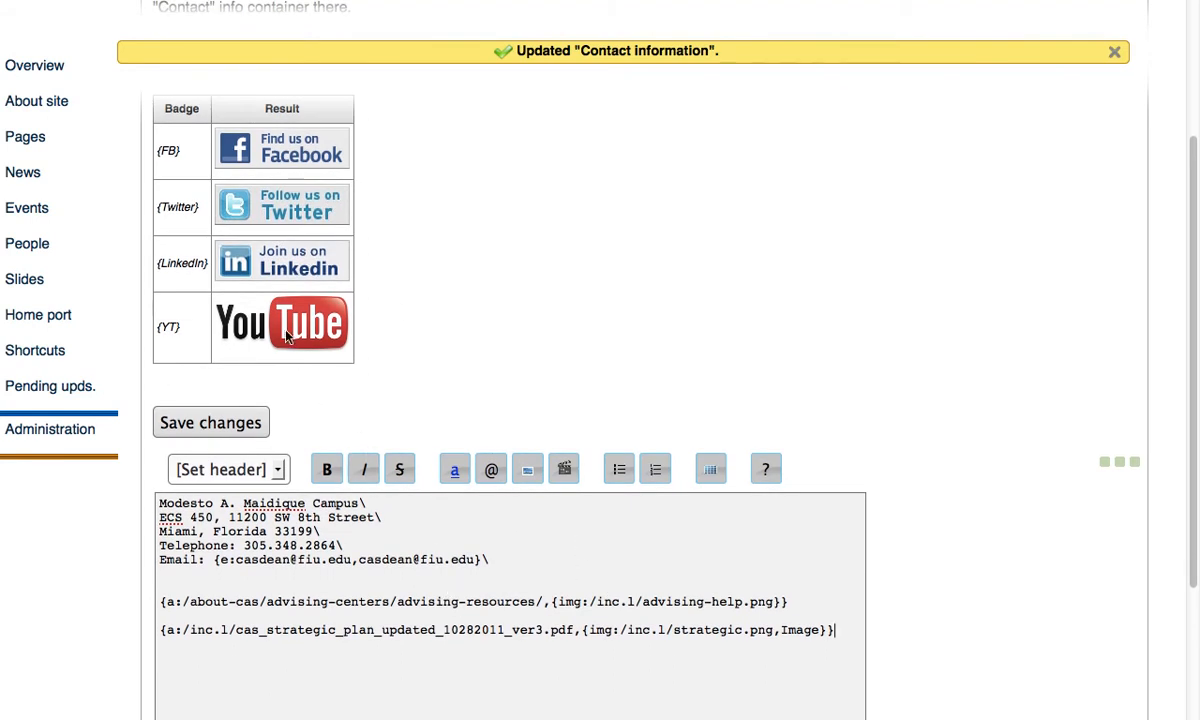
drag(194, 331, 148, 330)
click(249, 675)
key(Return)
click(528, 471)
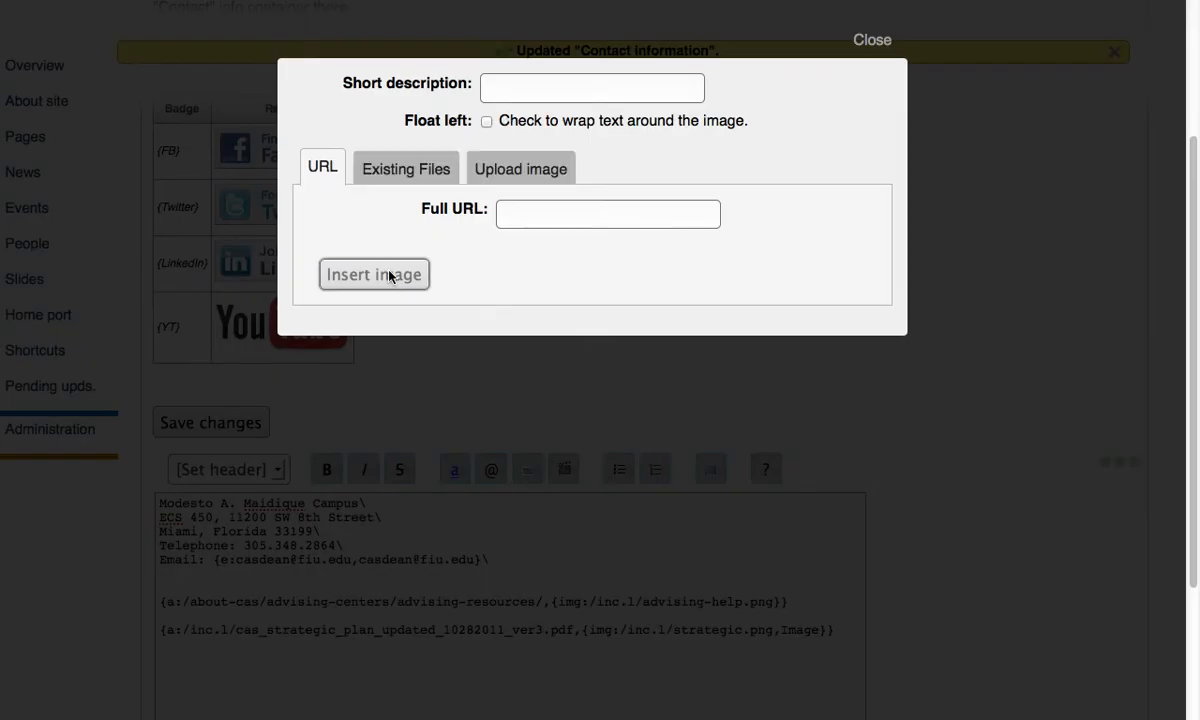
click(520, 168)
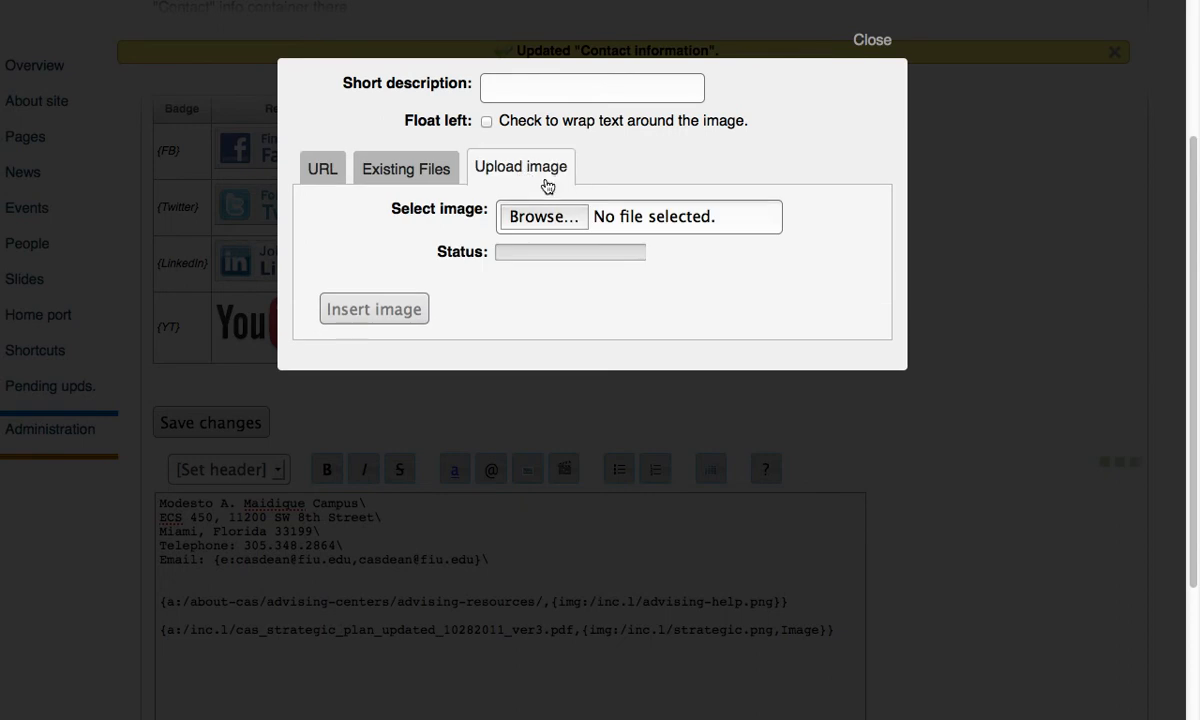
click(395, 168)
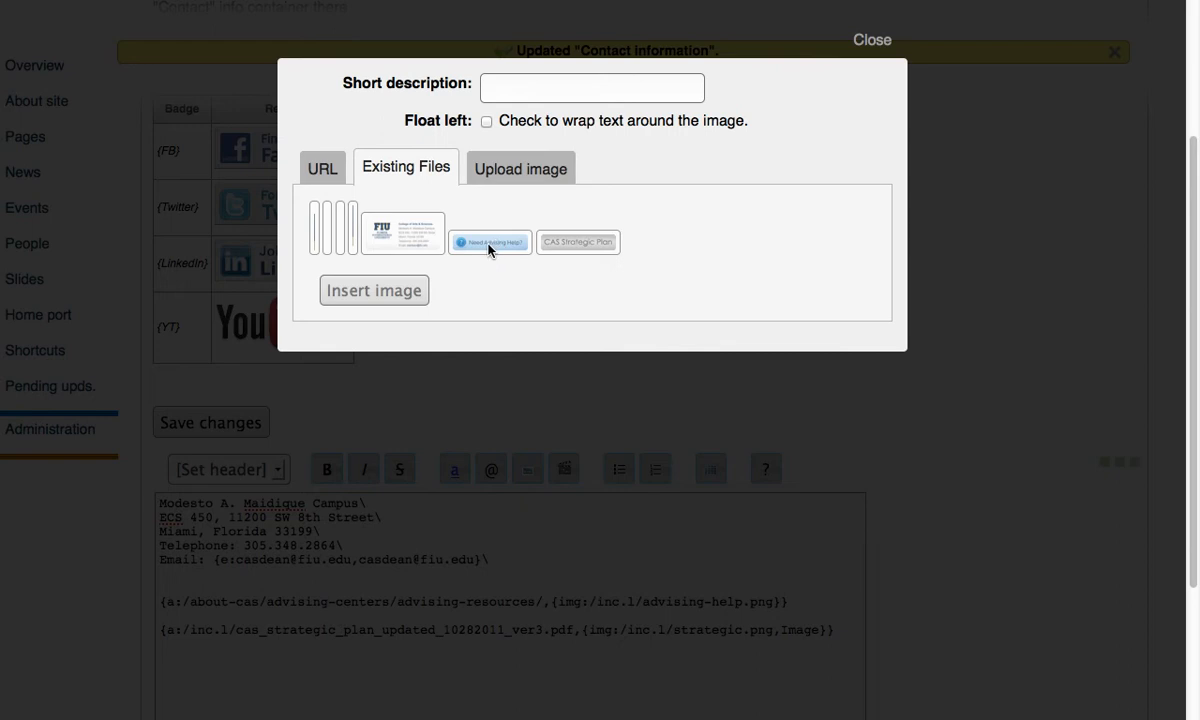
click(407, 238)
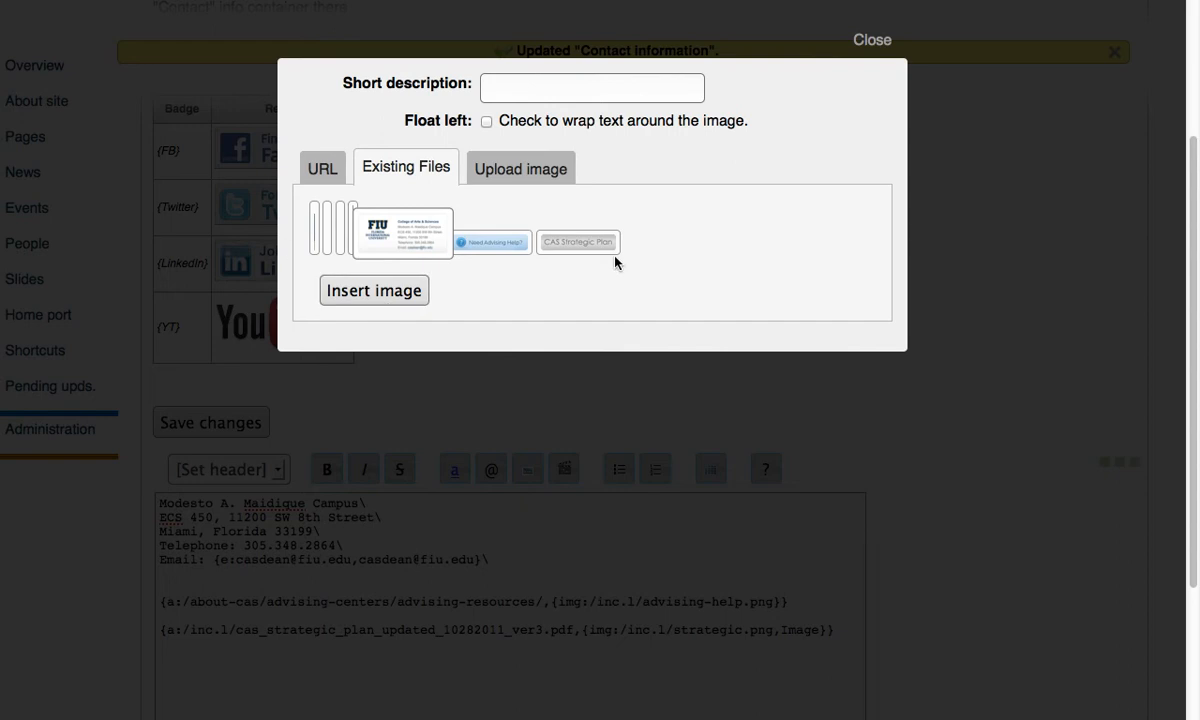
click(374, 291)
Step: Add an extra blank line above the contact-cas.png image code and check the image in the preview
scroll(697, 382, down, 10)
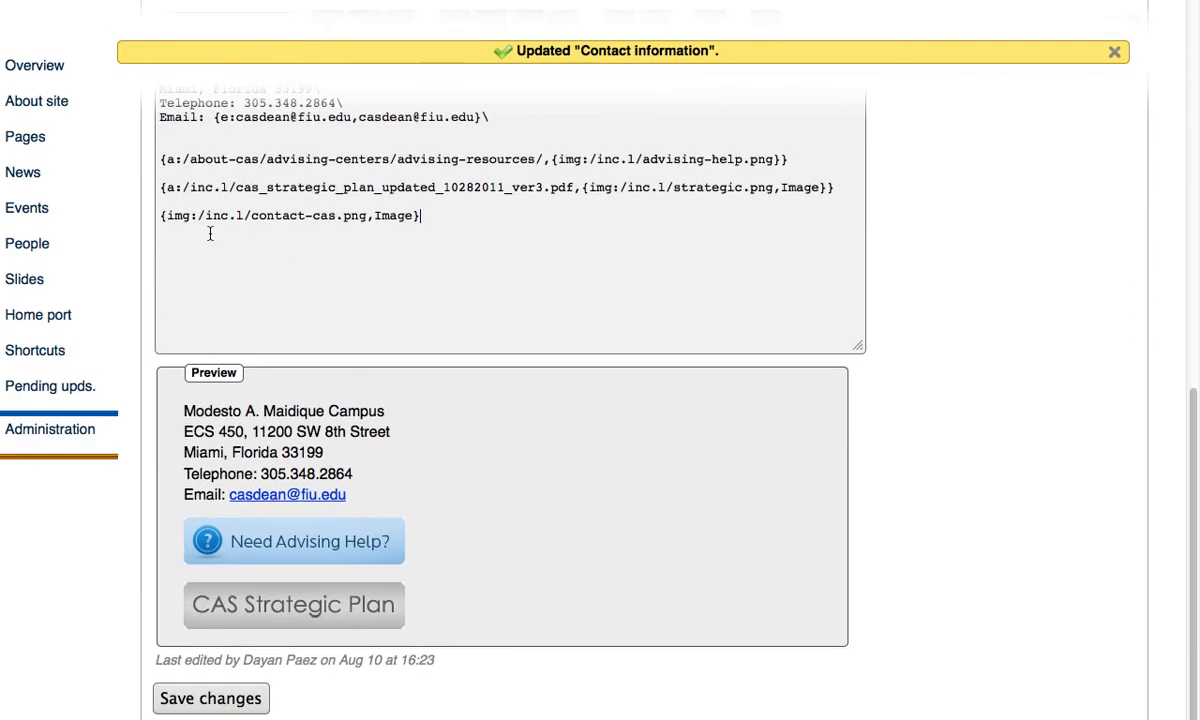
key(Return)
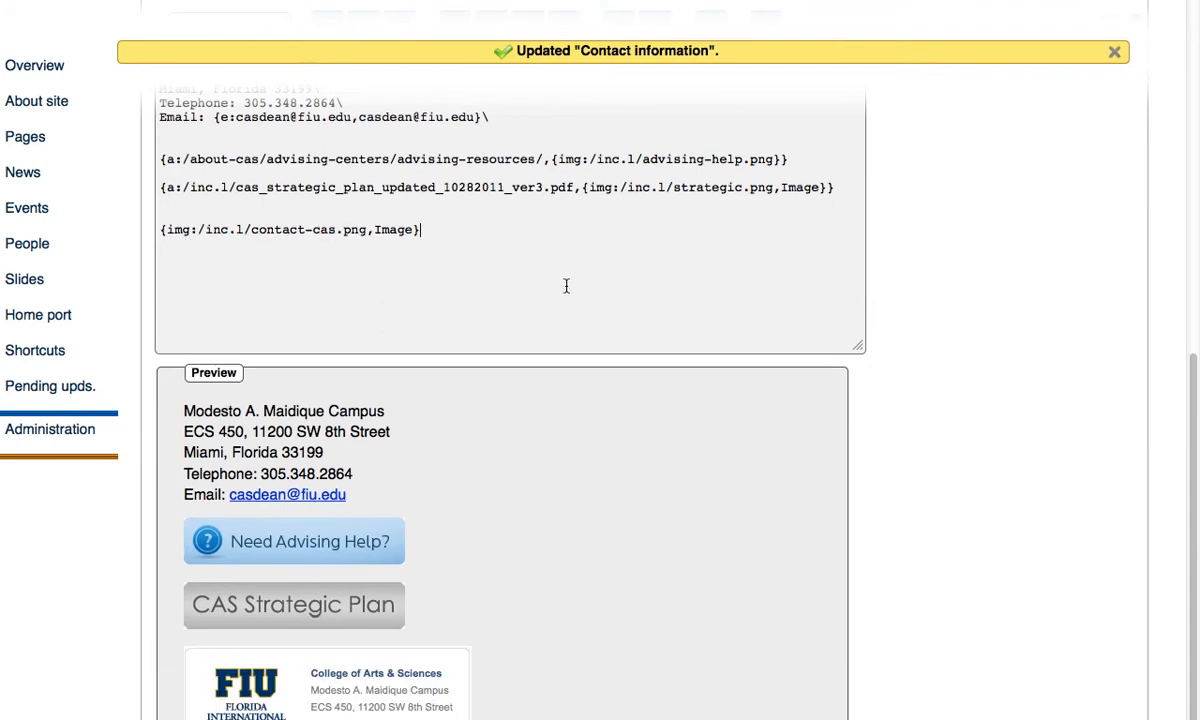
scroll(566, 286, down, 1)
click(457, 248)
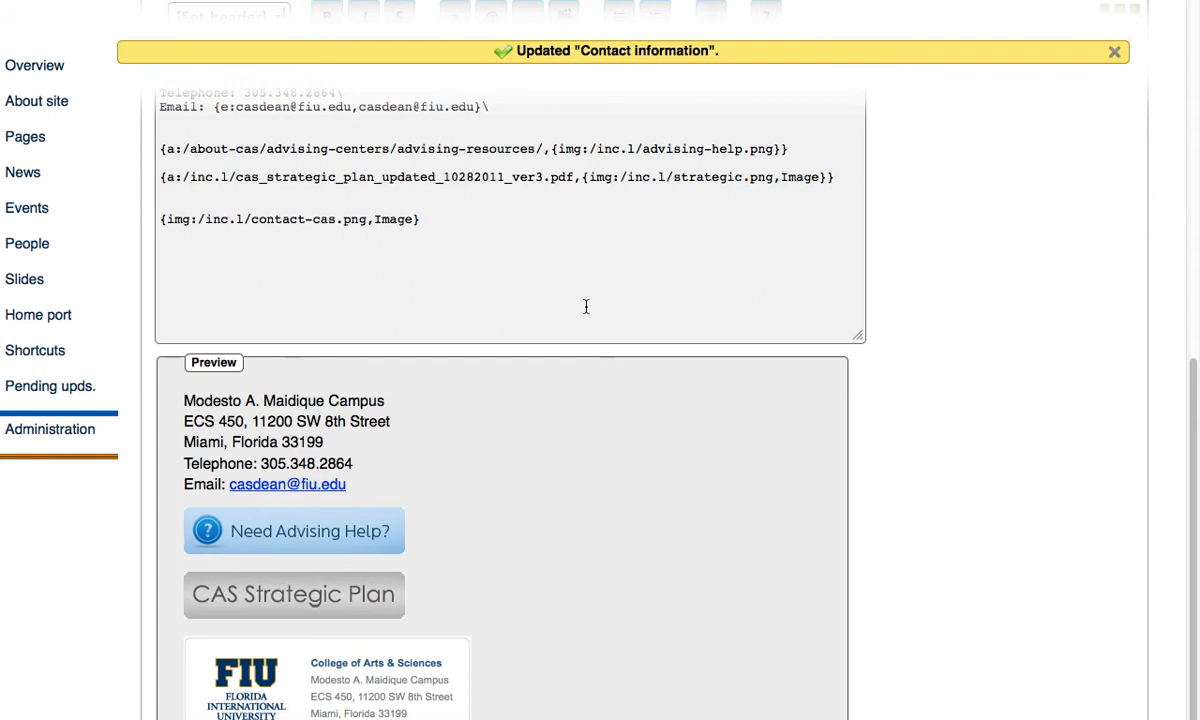
scroll(560, 305, down, 5)
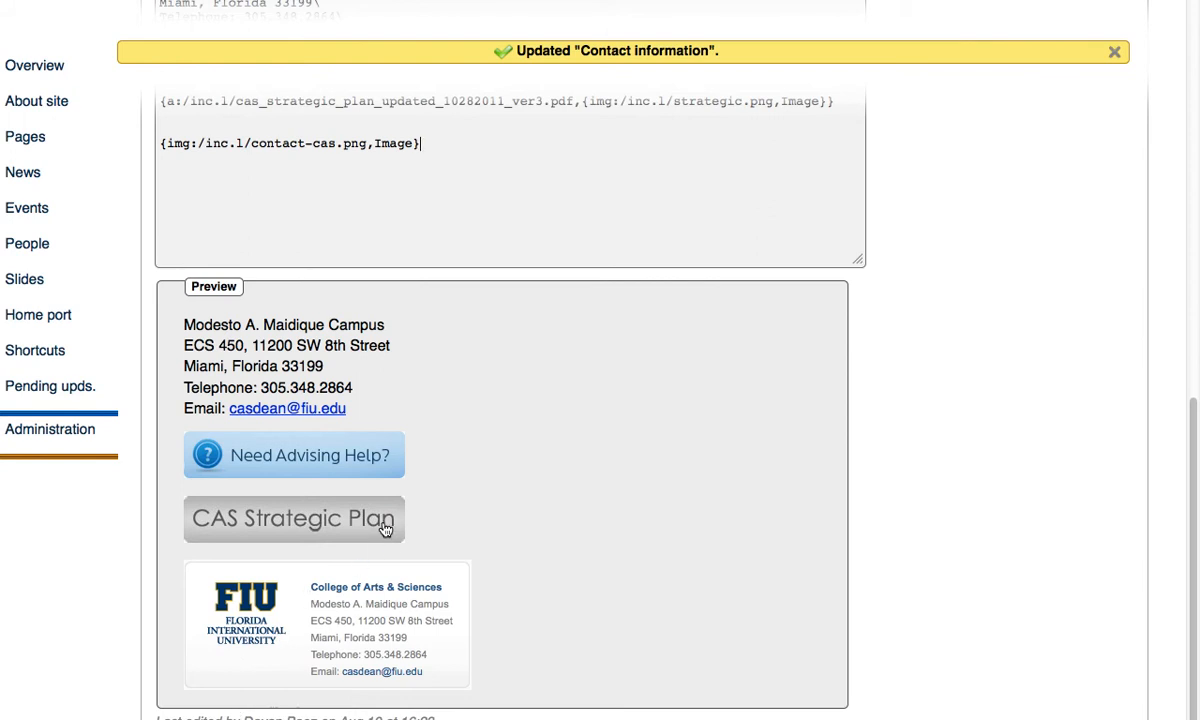
scroll(380, 524, up, 1)
scroll(370, 502, down, 5)
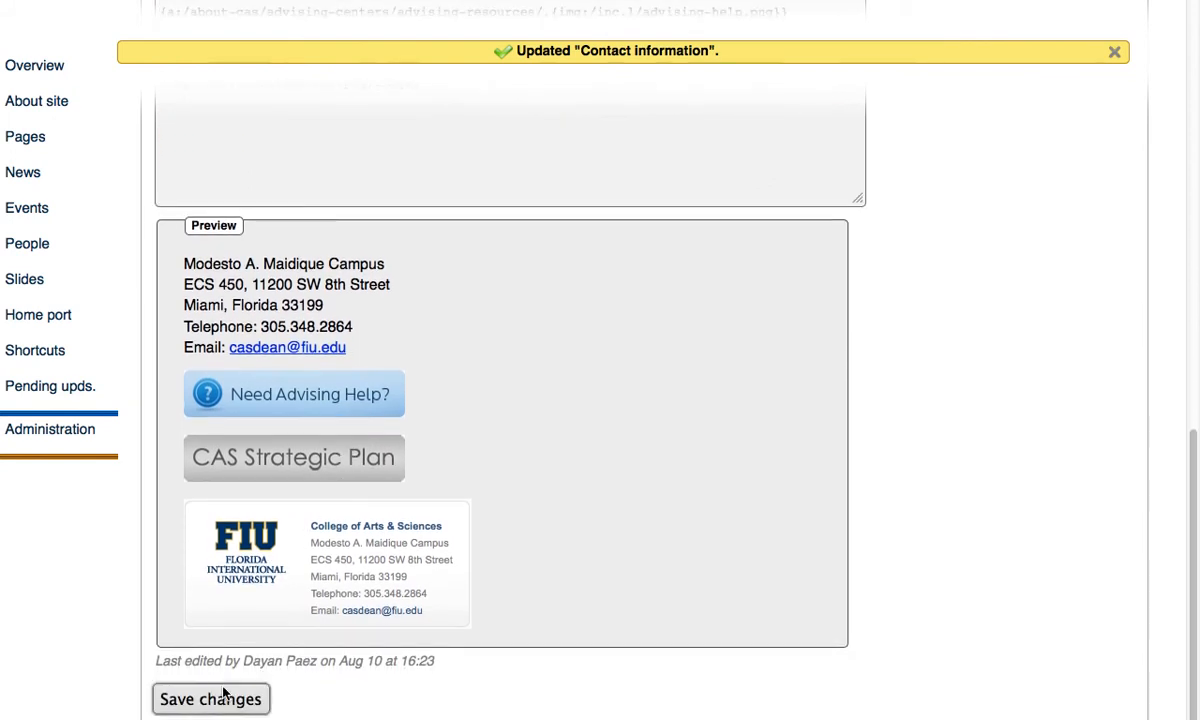
scroll(430, 400, up, 10)
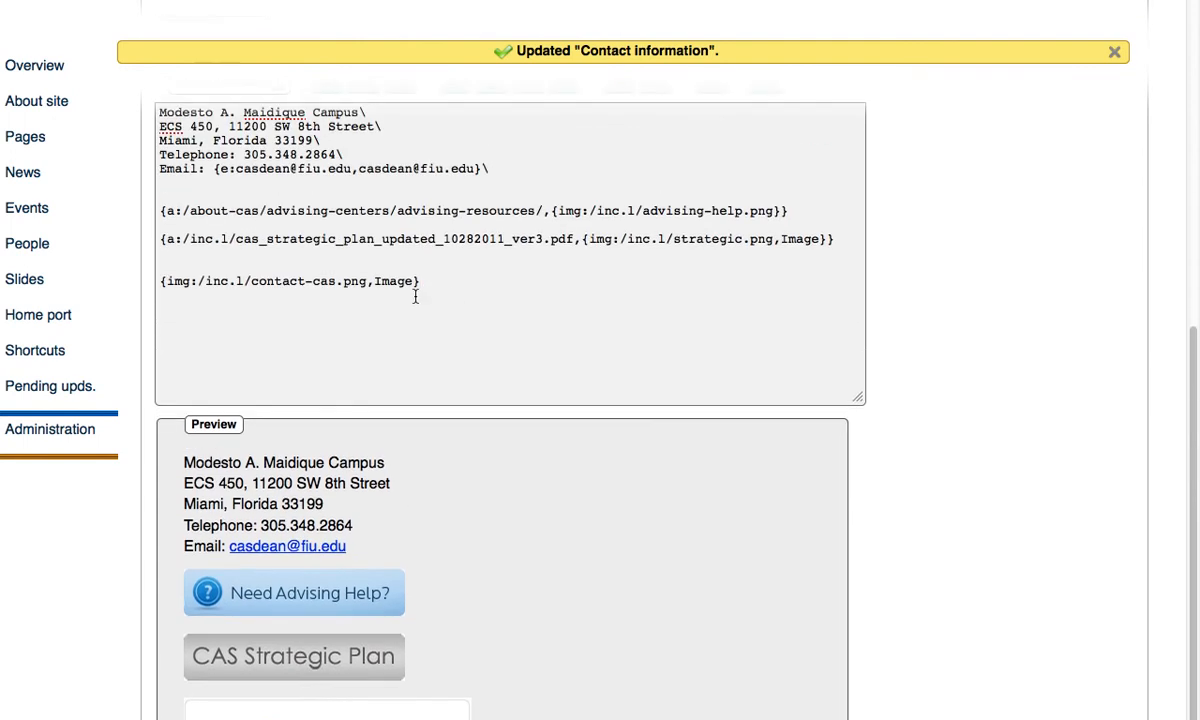
scroll(440, 360, up, 3)
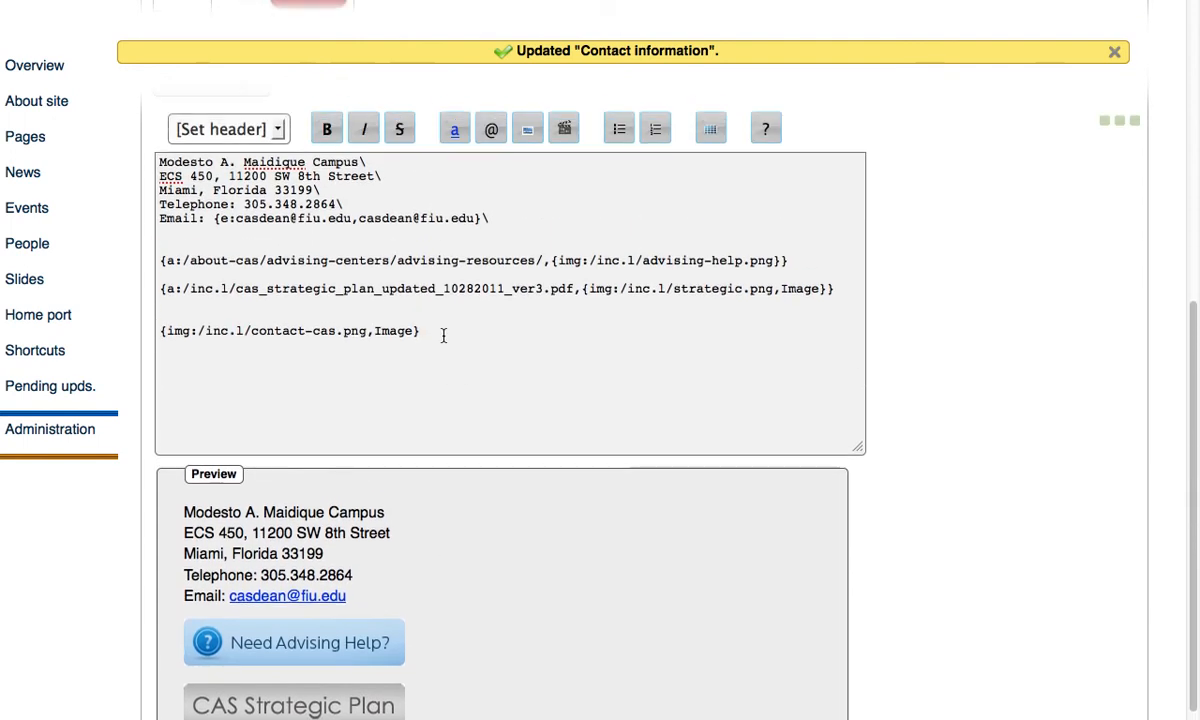
drag(445, 334, 162, 334)
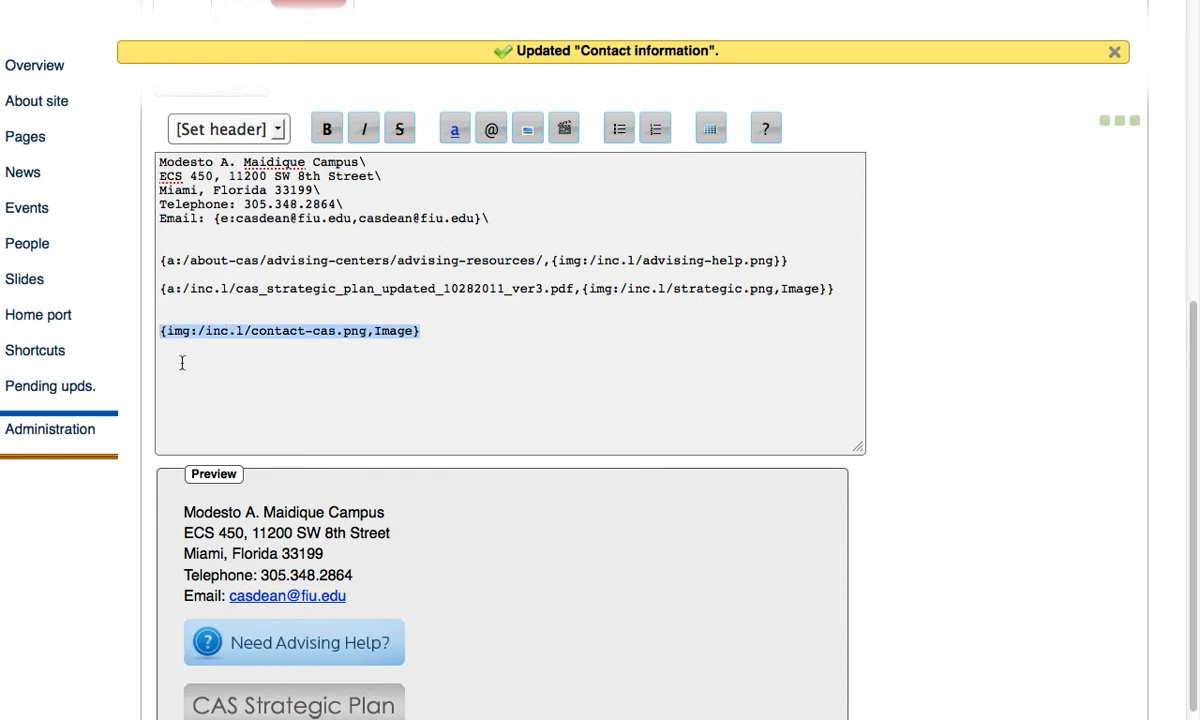
click(455, 132)
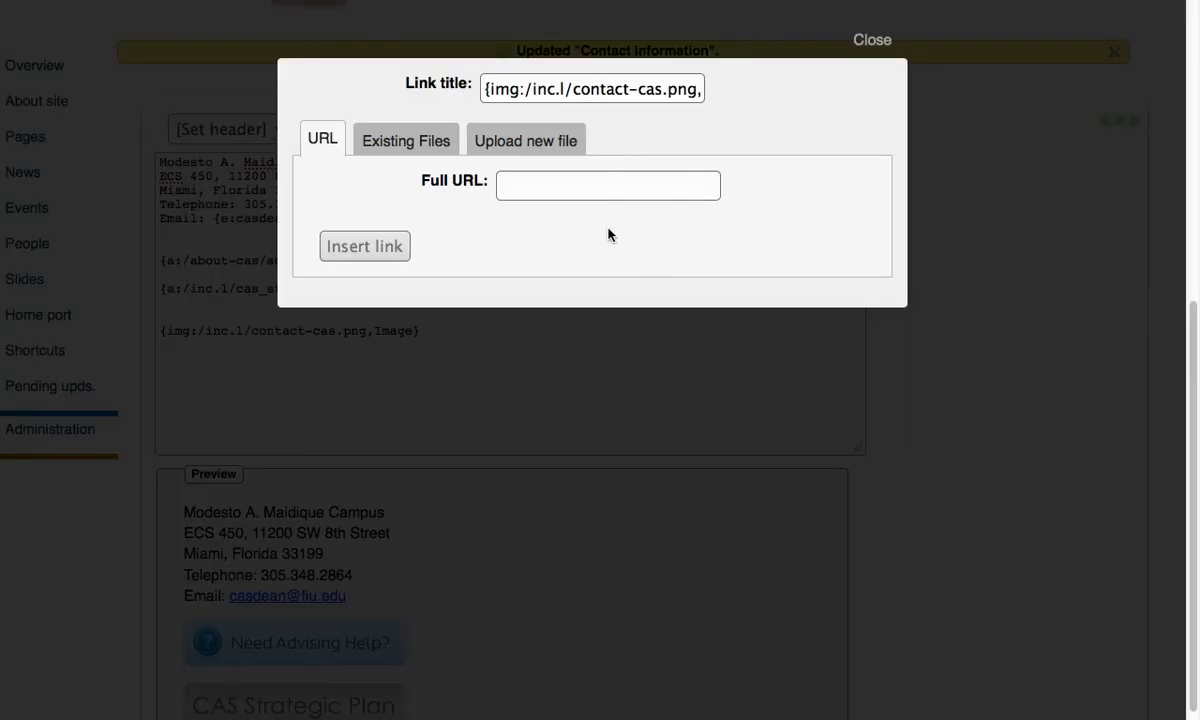
click(539, 189)
text(http://fiu.edu)
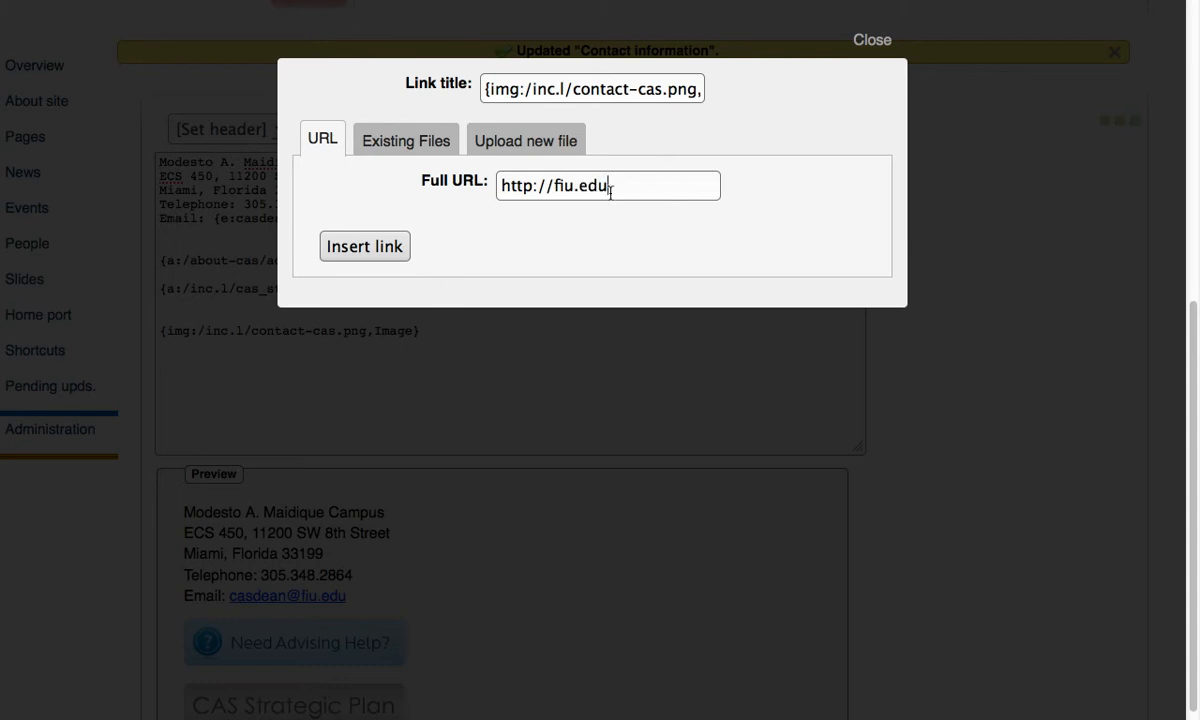
click(345, 240)
scroll(420, 473, down, 5)
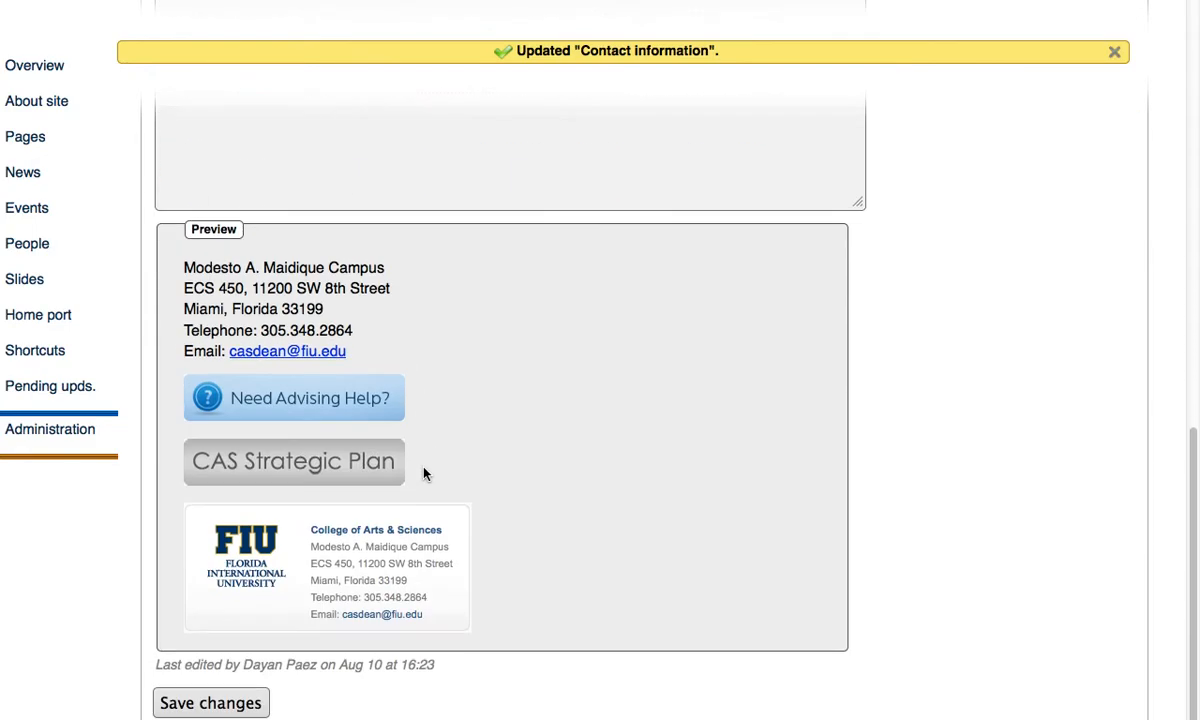
scroll(424, 474, up, 2)
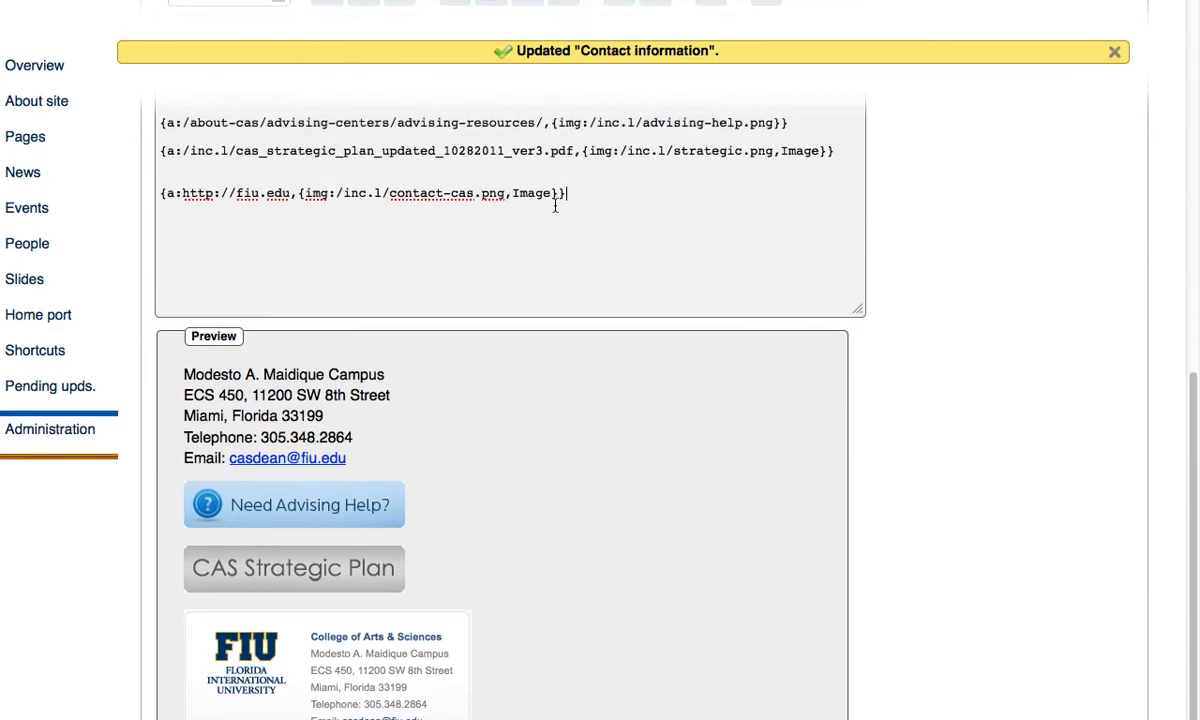
click(481, 273)
scroll(316, 632, up, 3)
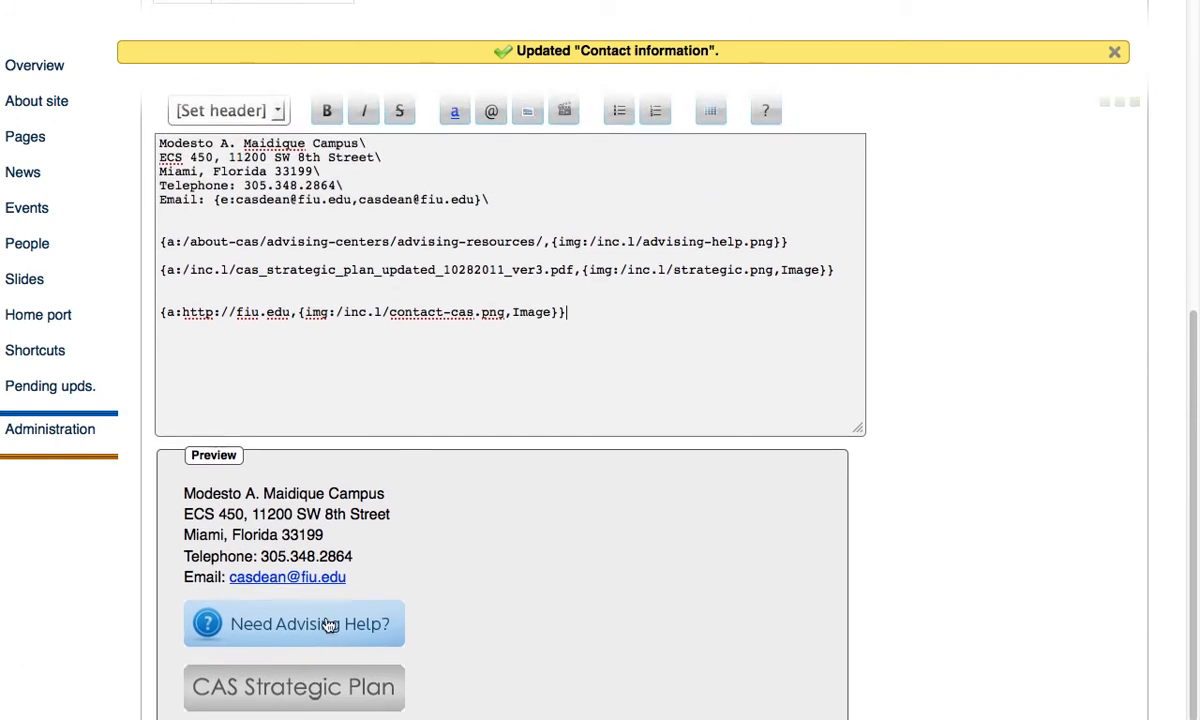
Step: Save the contact information and check the linked contact image in the side pane of the live About CAS page
scroll(330, 626, down, 5)
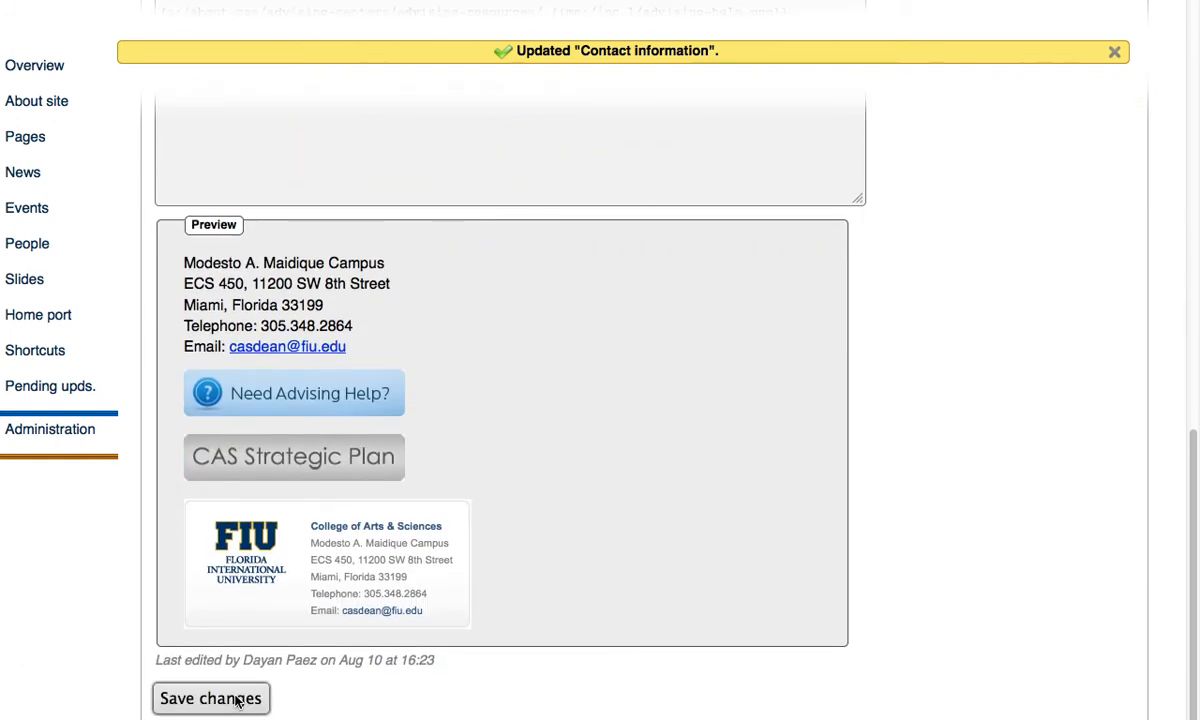
scroll(640, 410, up, 10)
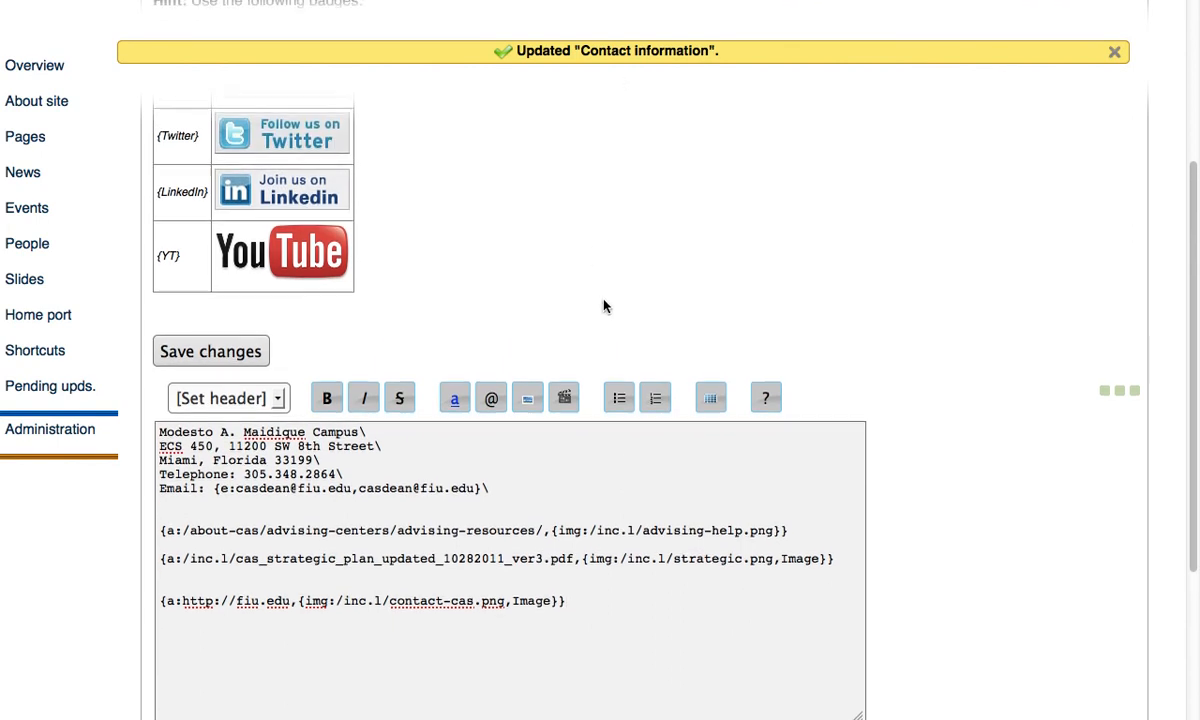
scroll(605, 311, up, 6)
scroll(610, 314, up, 1)
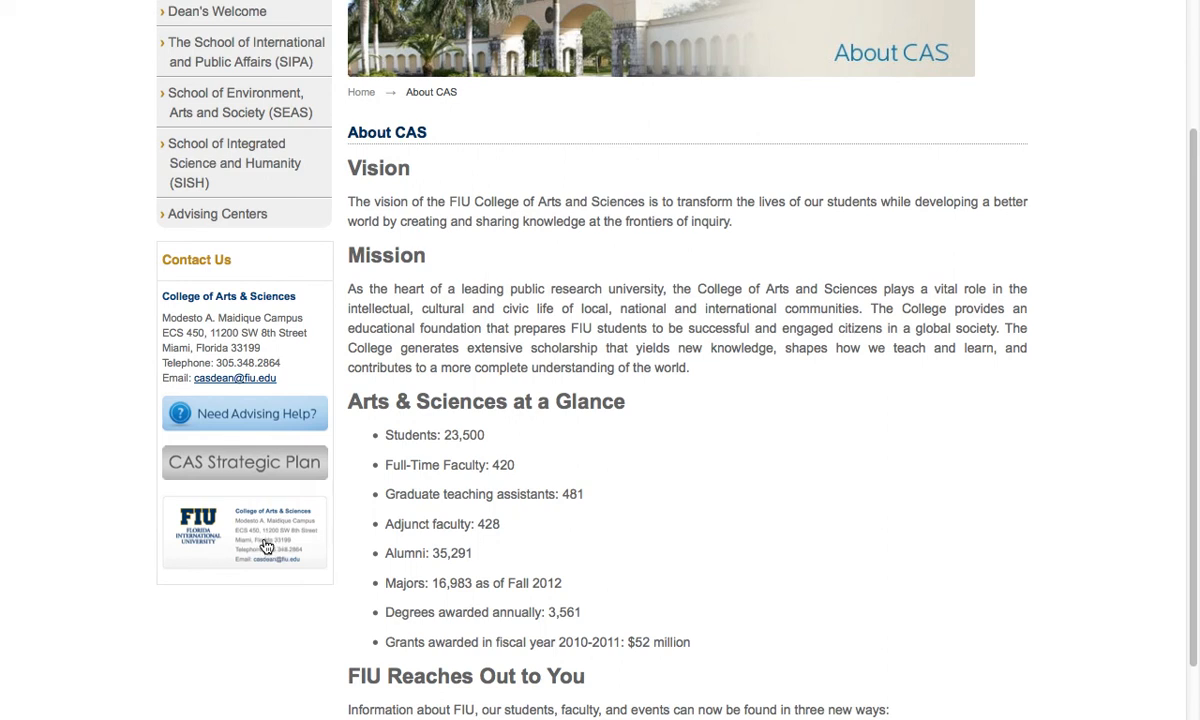
scroll(420, 540, down, 1)
scroll(432, 556, up, 1)
scroll(432, 556, up, 5)
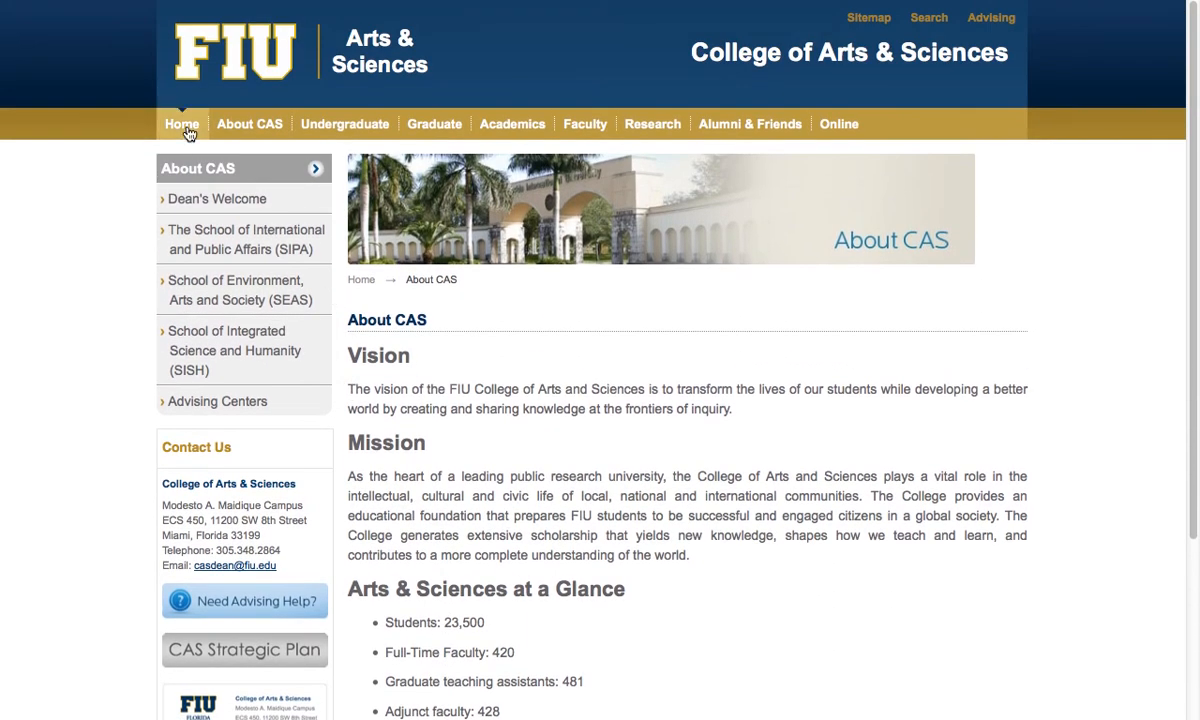
Step: Open the live site's home page and examine the contact image in its Contact Us section
click(184, 127)
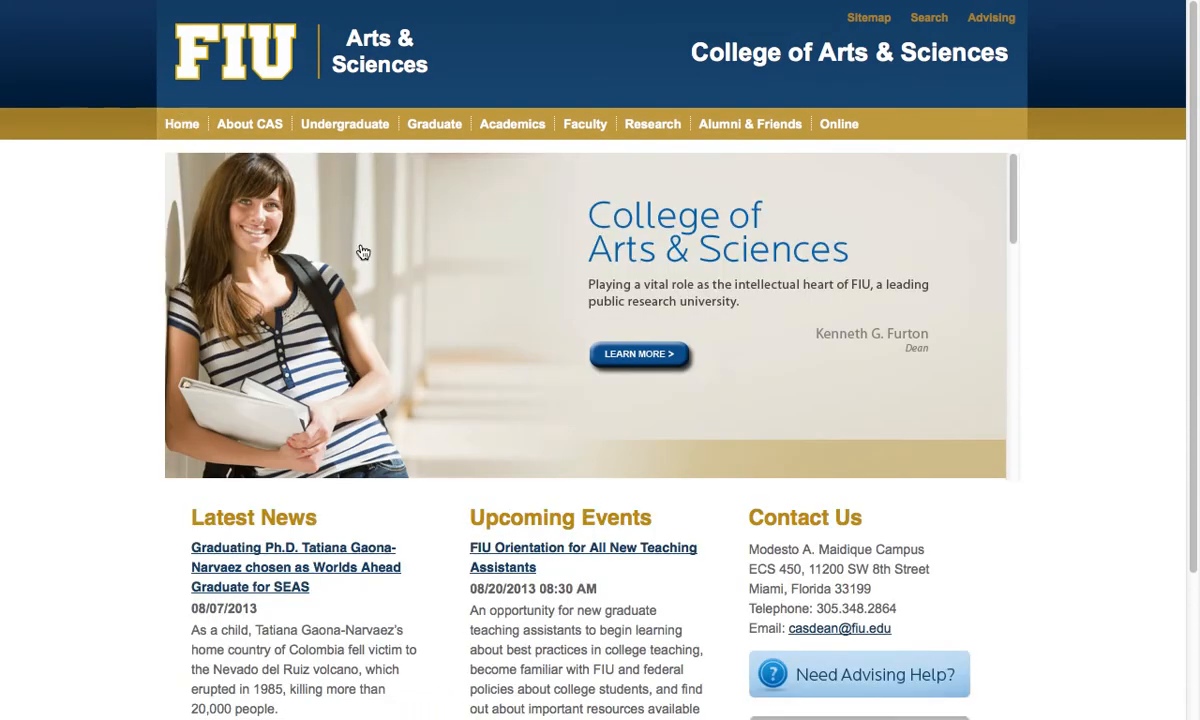
scroll(1020, 660, down, 5)
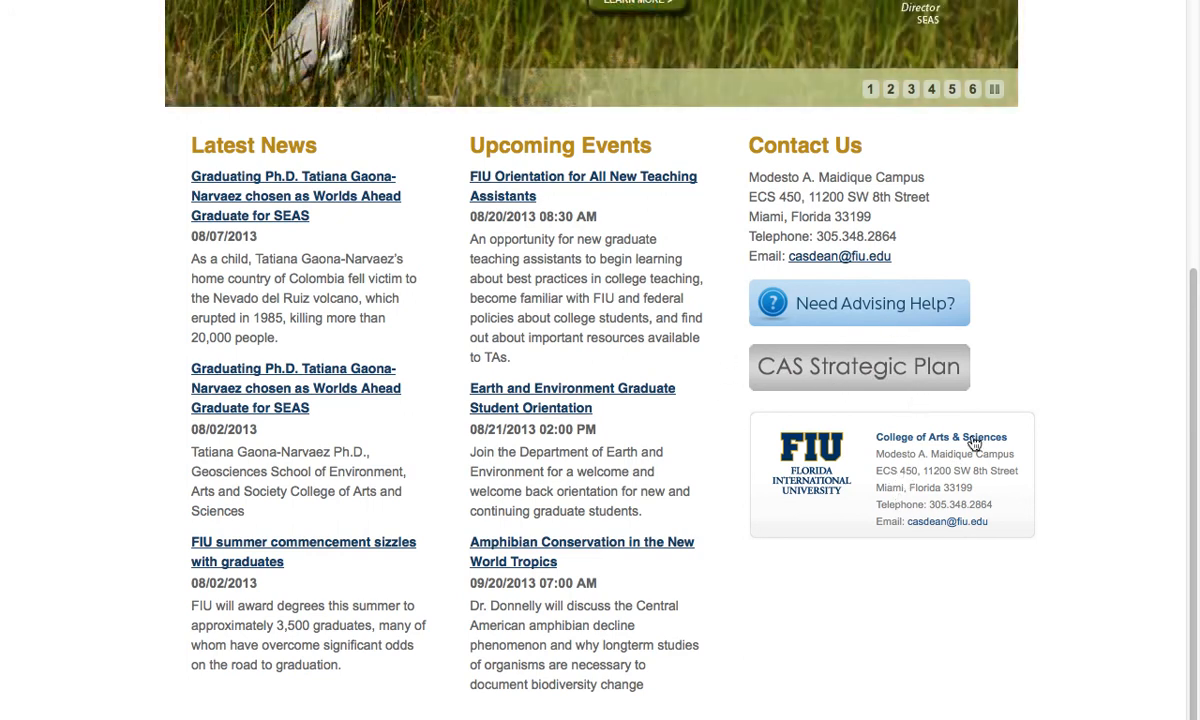
scroll(890, 455, up, 4)
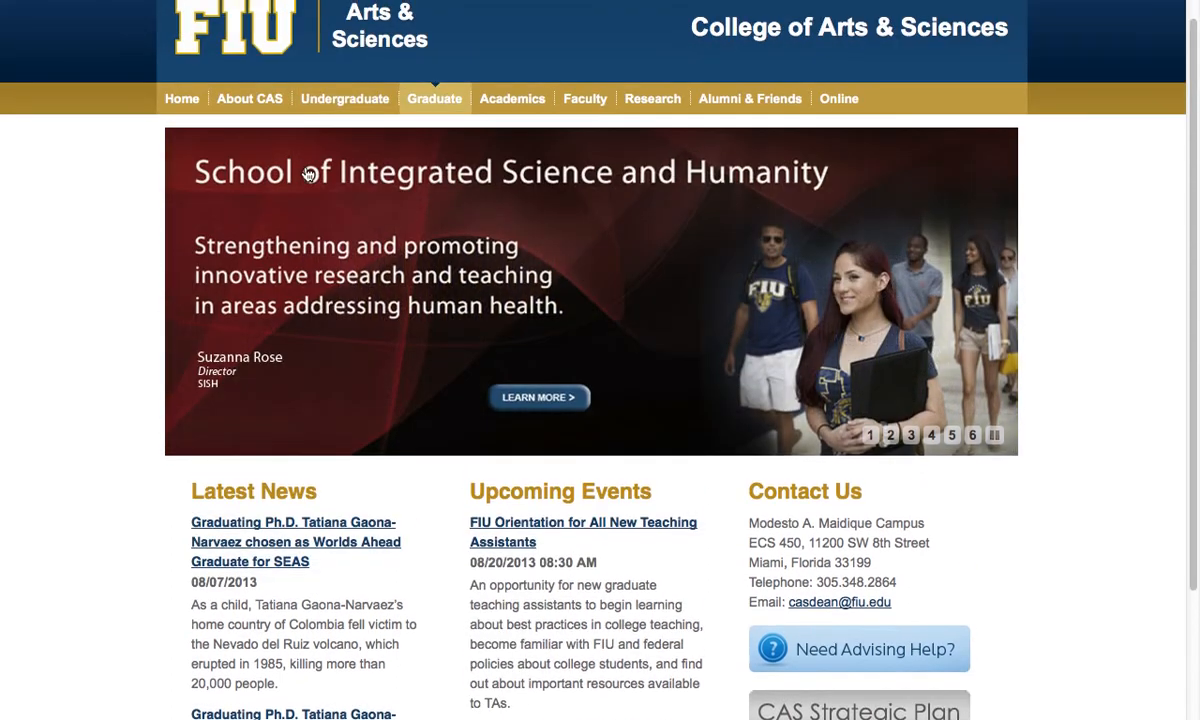
Step: Back in the contact information editor, replace the linked contact-cas.png line and the extra blank line above it with the {YT} badge code
click(326, 114)
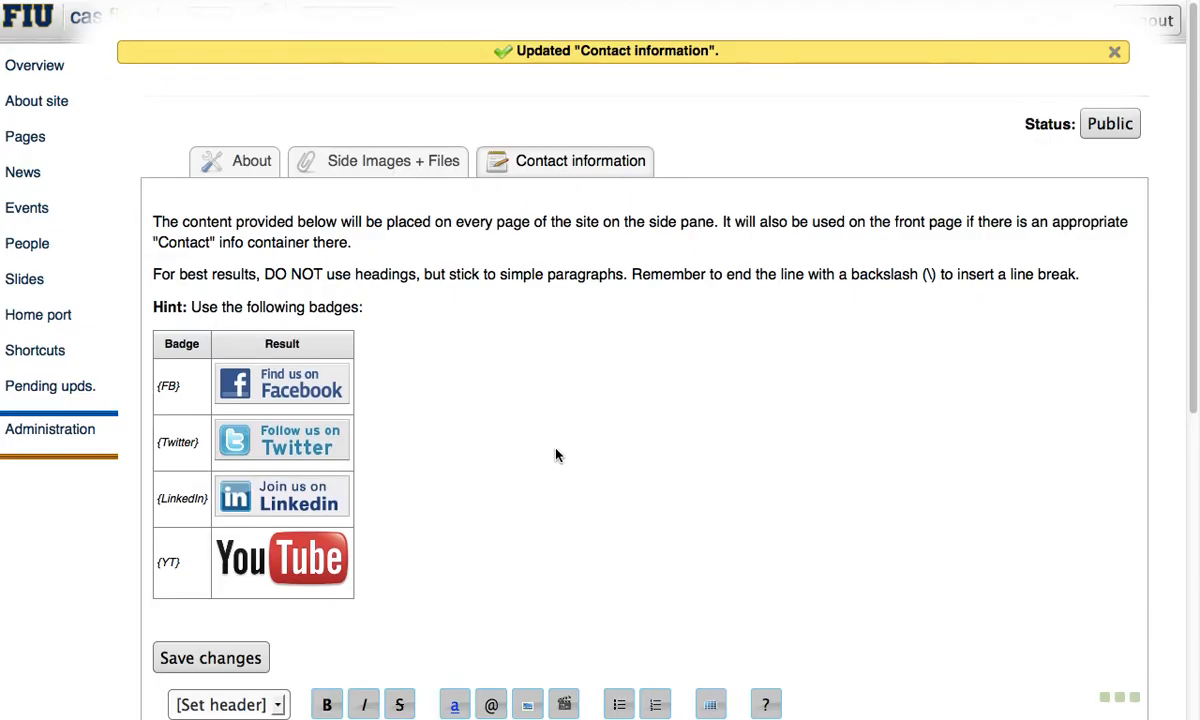
scroll(420, 395, down, 1)
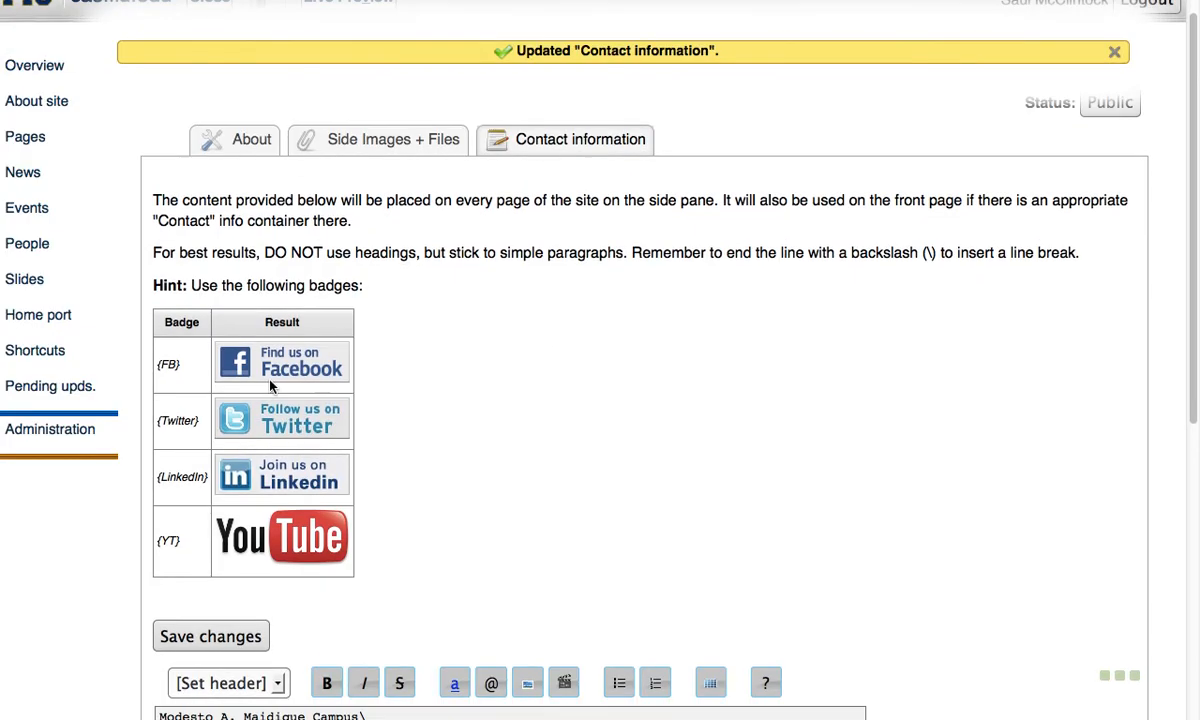
scroll(650, 450, down, 5)
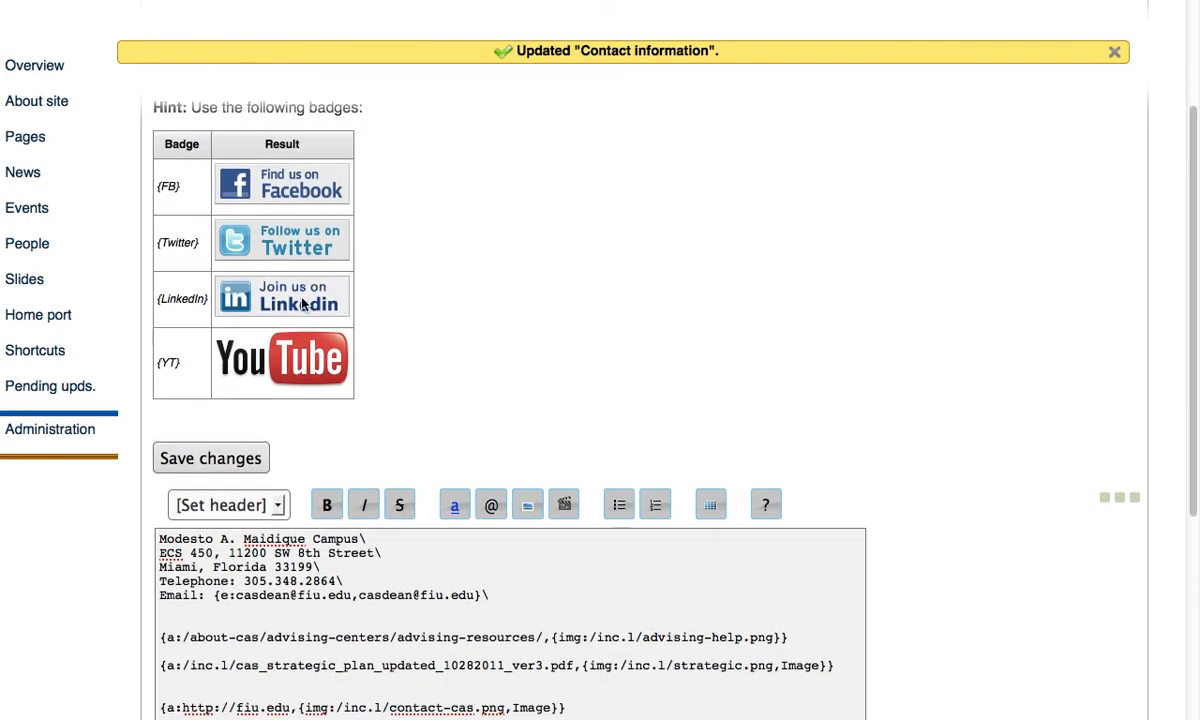
drag(183, 370, 150, 356)
key(super+c)
scroll(870, 400, up, 2)
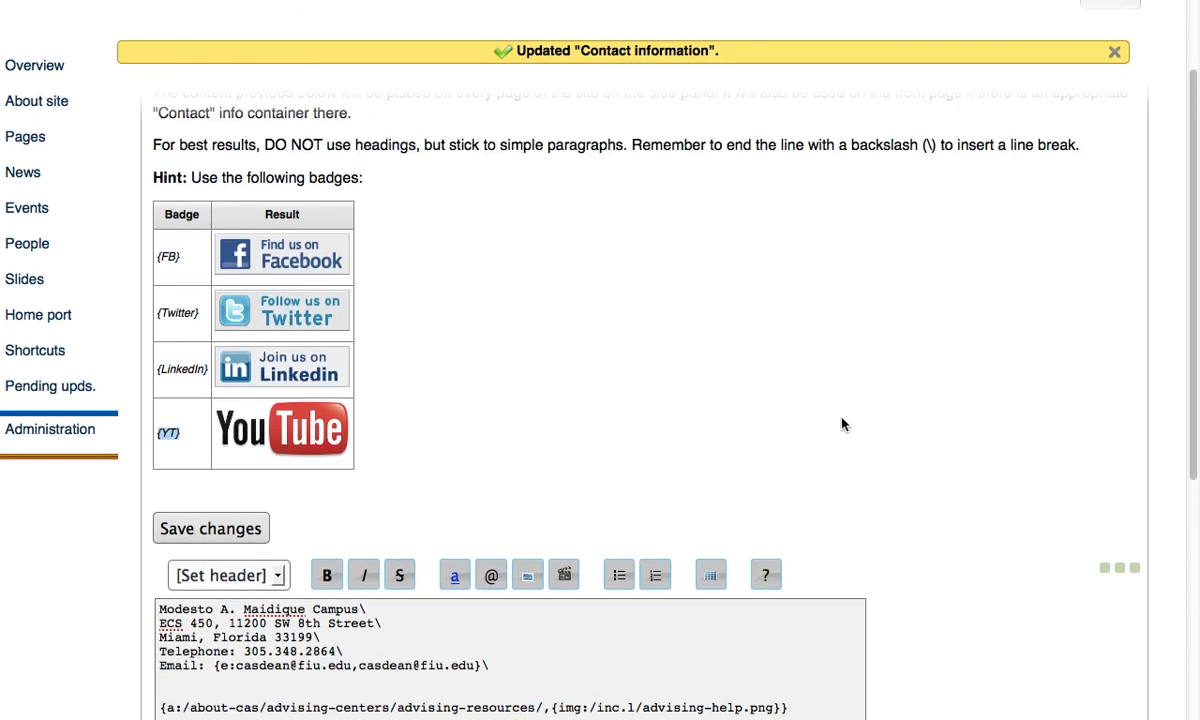
scroll(855, 400, down, 5)
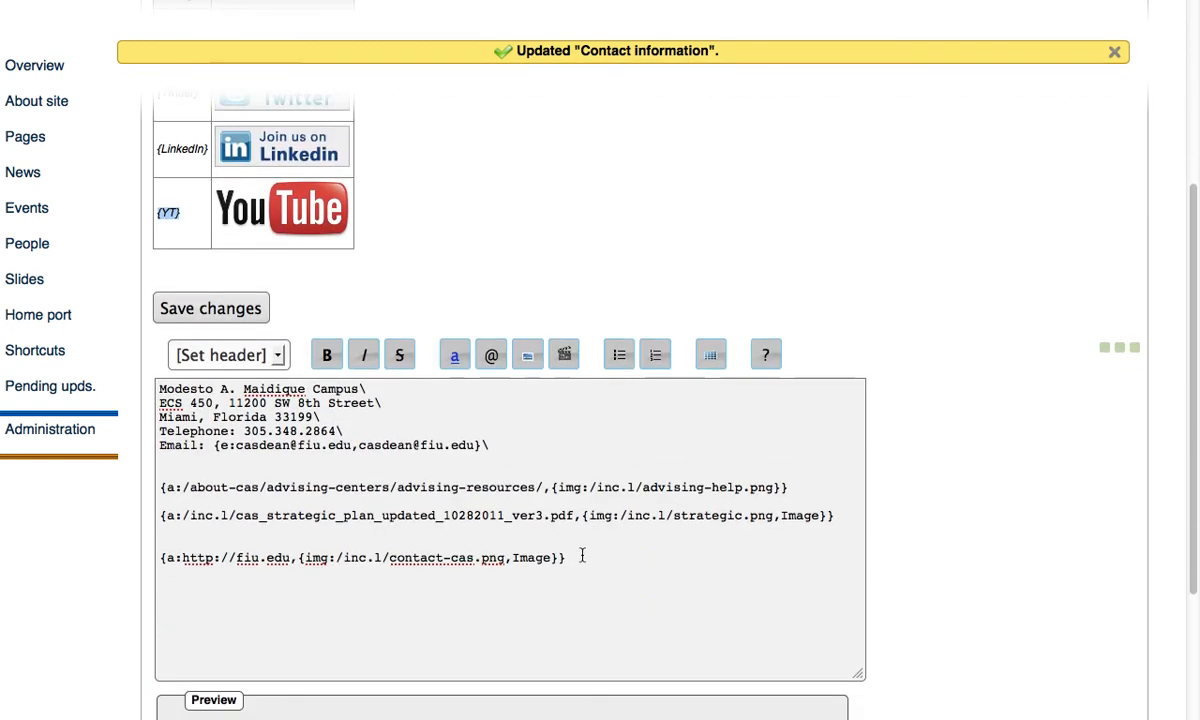
drag(581, 556, 242, 545)
key(super+v)
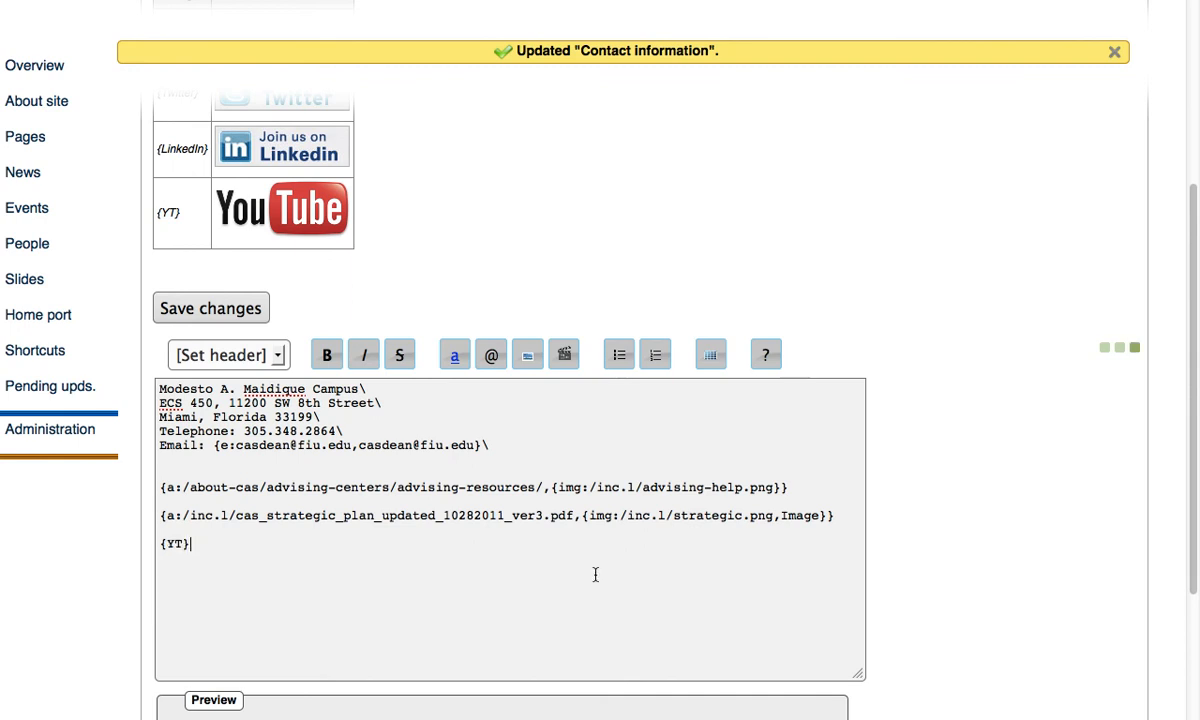
scroll(533, 571, up, 1)
scroll(580, 545, down, 1)
scroll(580, 545, down, 8)
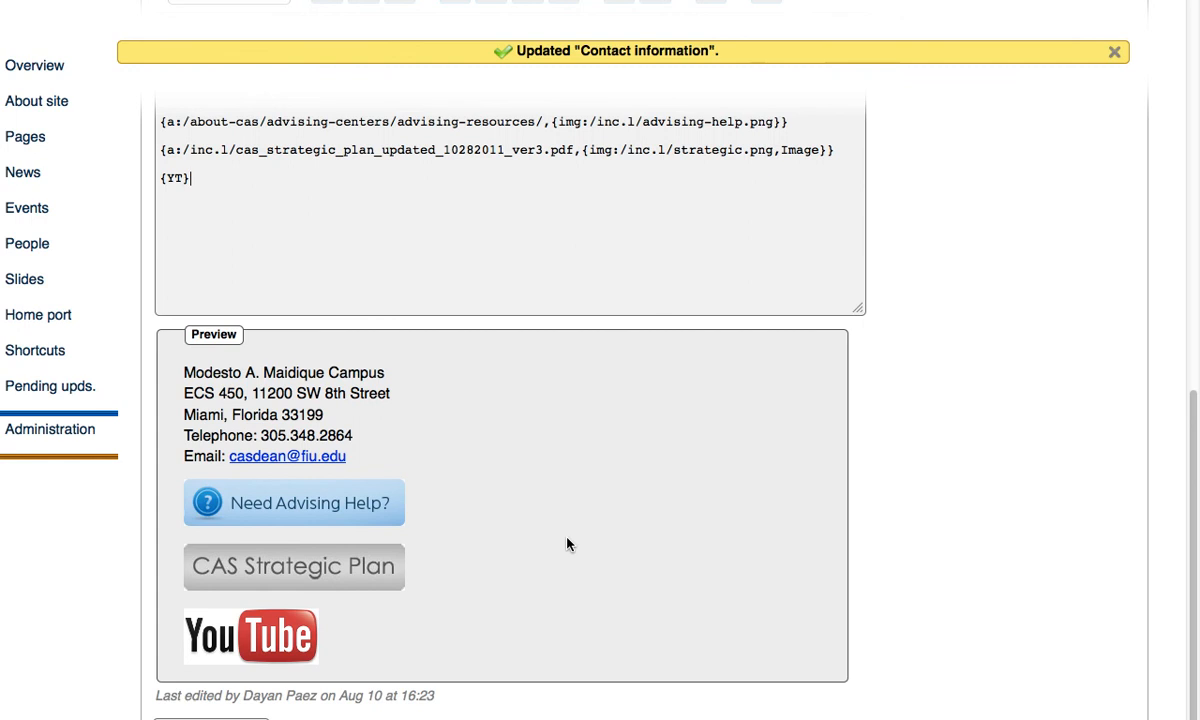
scroll(567, 544, down, 1)
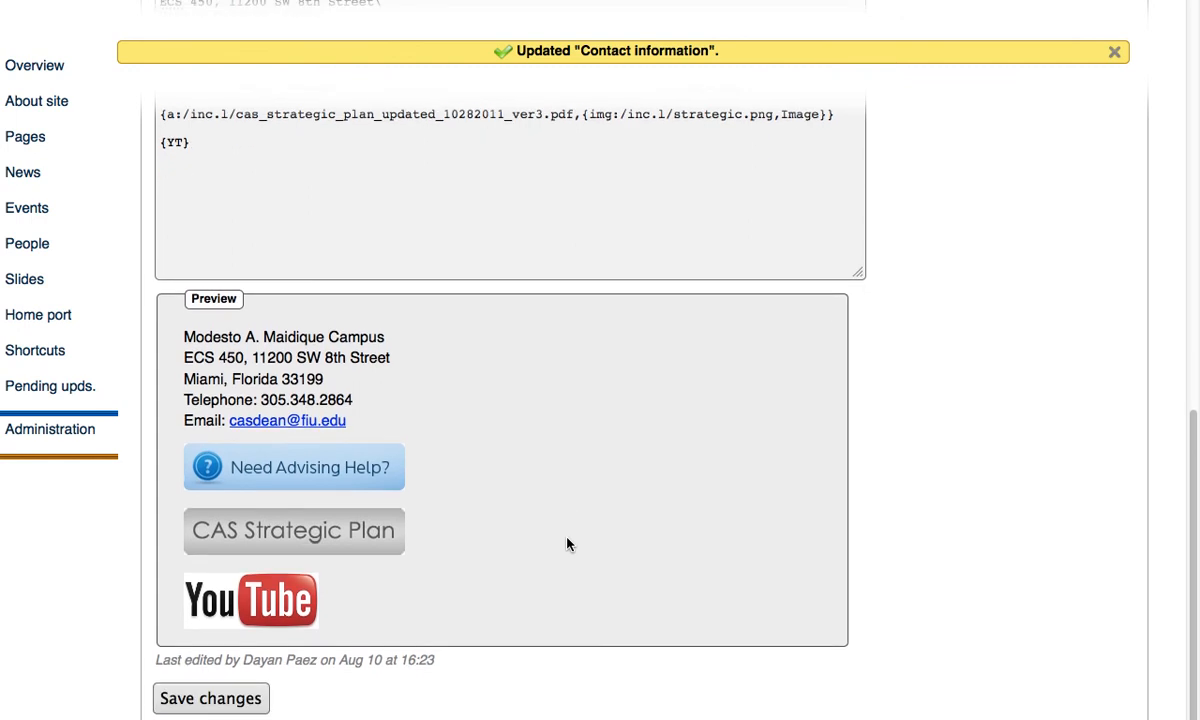